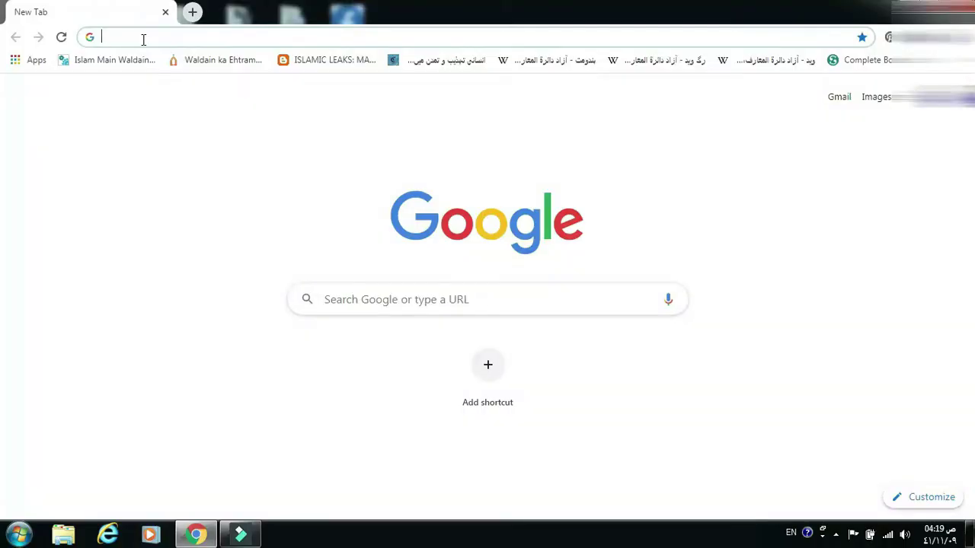
# - Search Google for 'google create account' and open the Create your Google Account sign-up page
pyautogui.write('go')
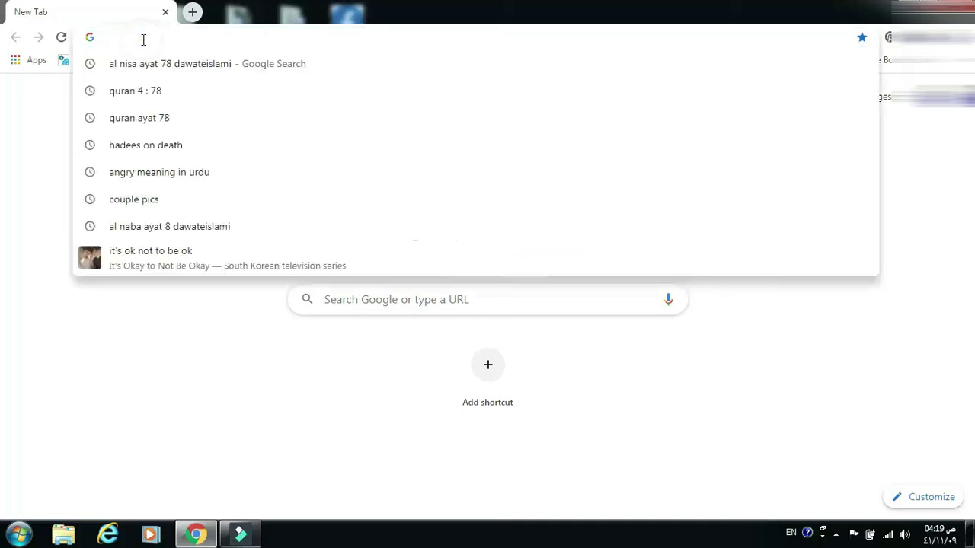
pyautogui.write('ogle')
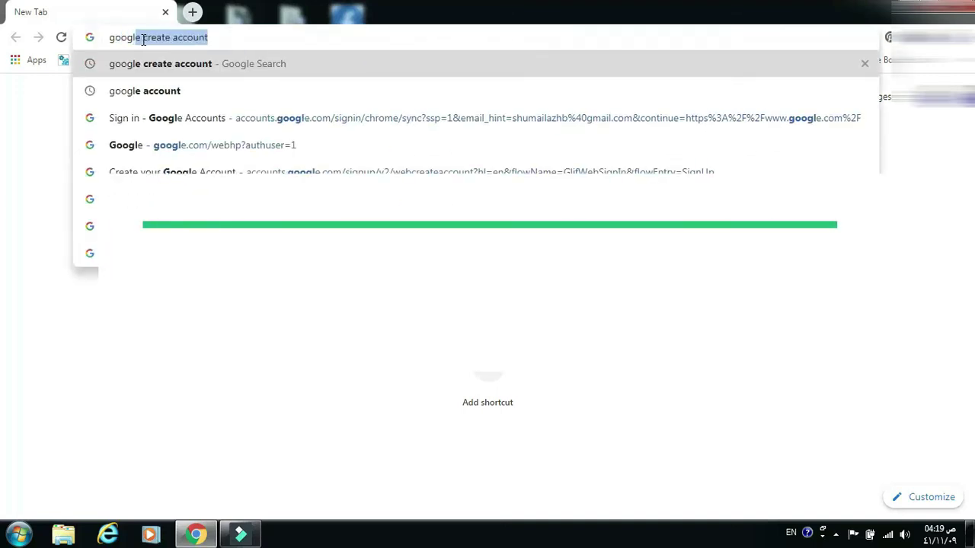
pyautogui.press('Return')
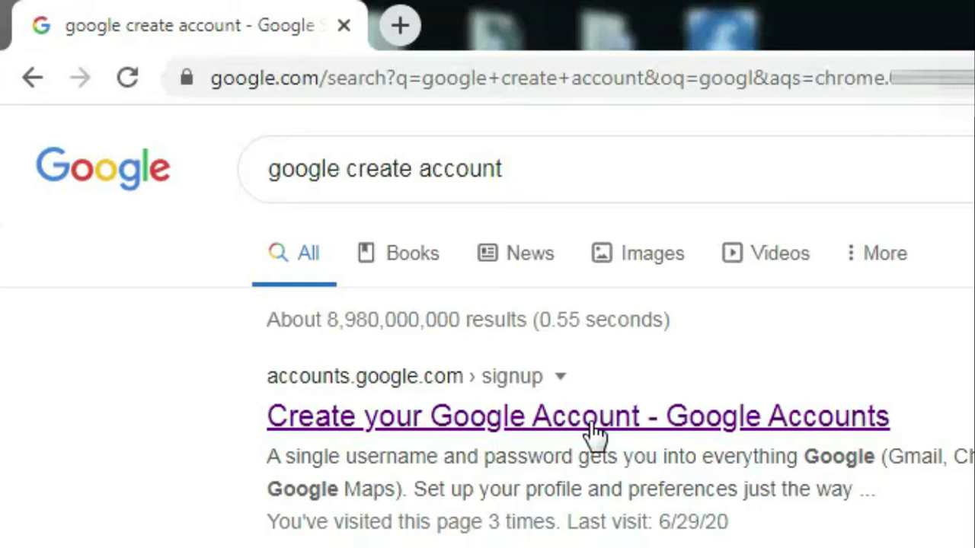
pyautogui.click(550, 429)
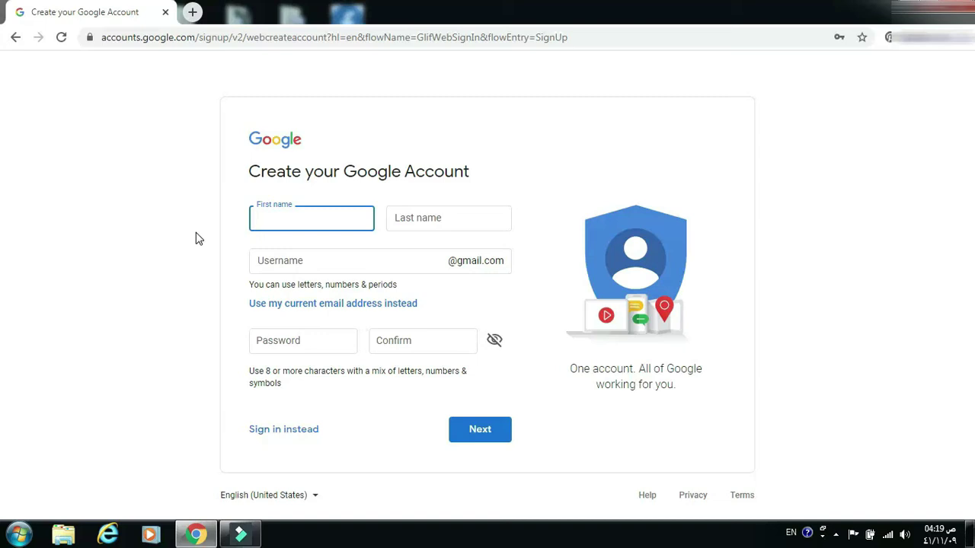
# - Fill in the first name, last name and new Gmail username, then continue to personal details
pyautogui.write('shally')
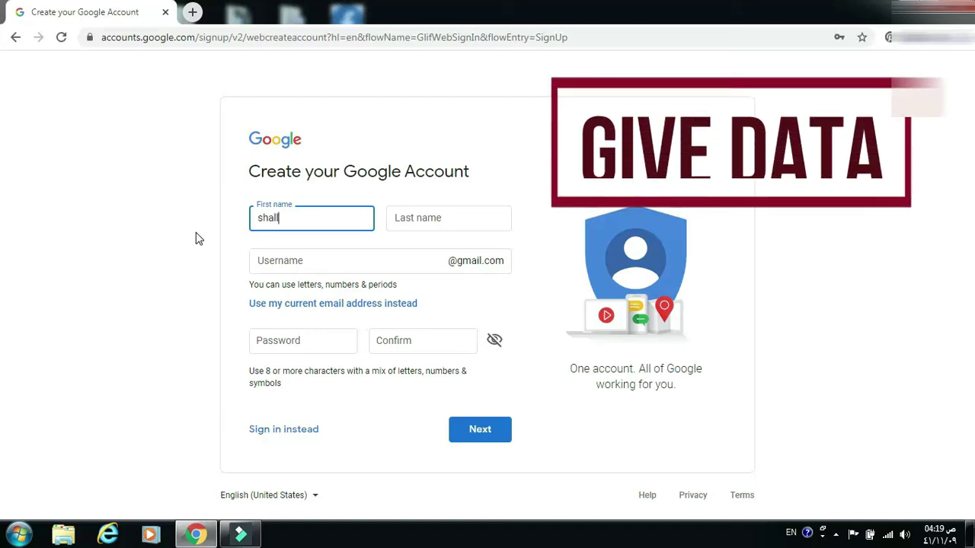
pyautogui.click(439, 223)
pyautogui.write('online')
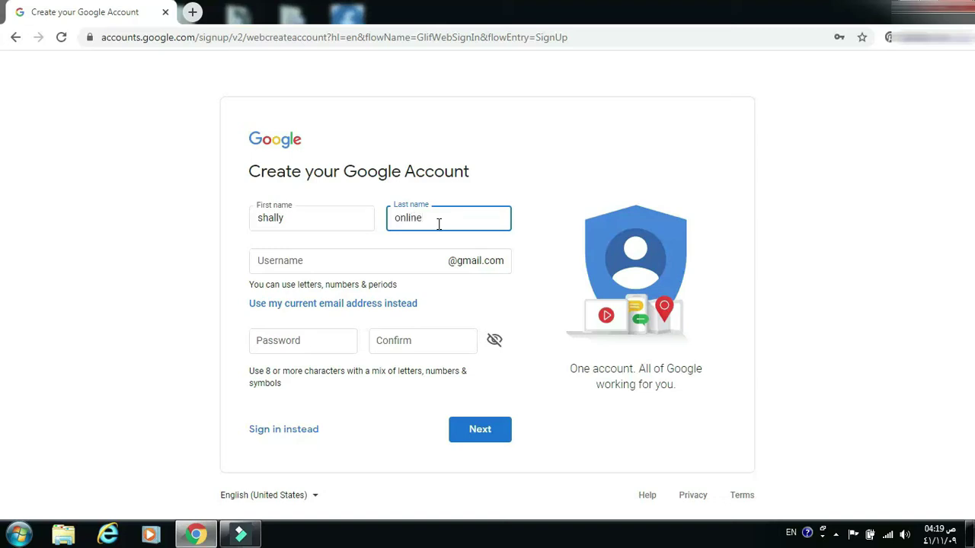
pyautogui.press('Return')
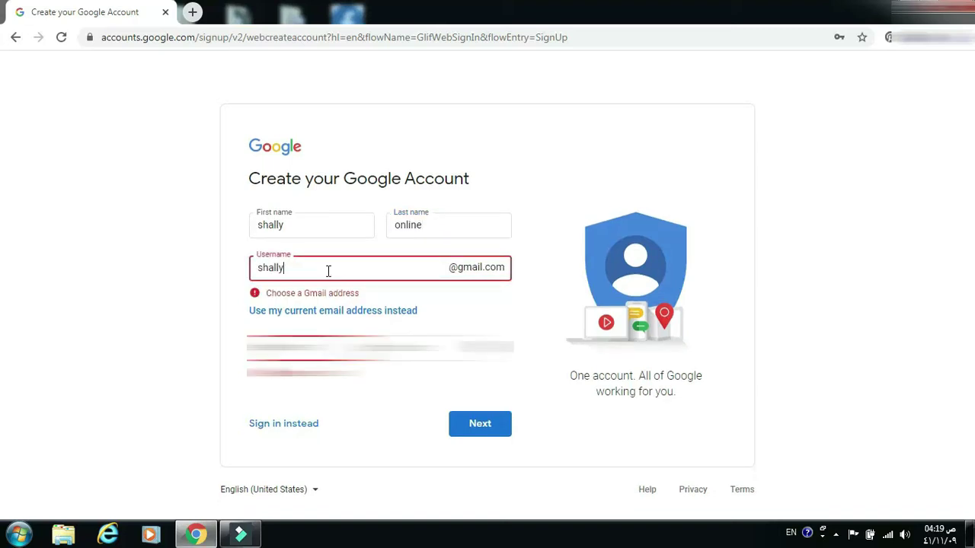
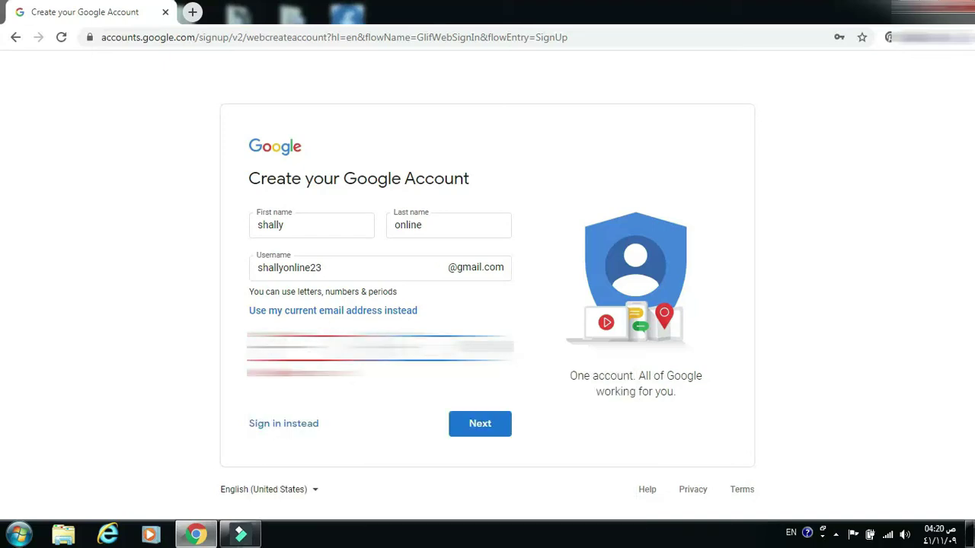
pyautogui.click(483, 430)
pyautogui.click(484, 433)
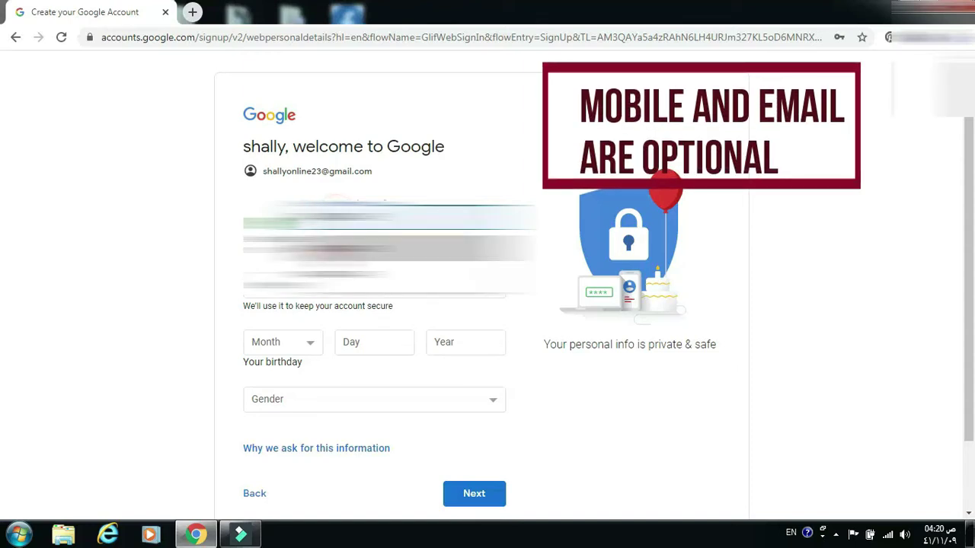
pyautogui.click(282, 342)
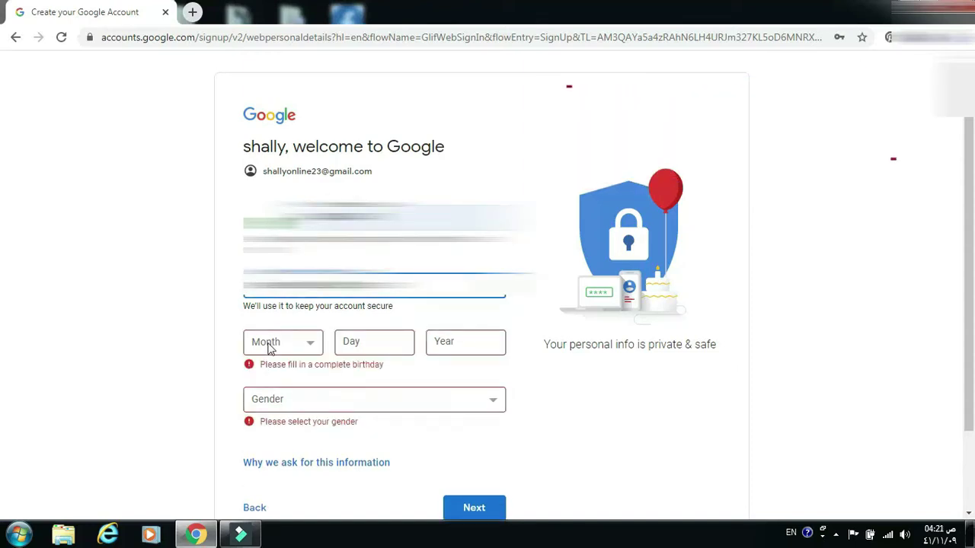
pyautogui.click(270, 411)
pyautogui.click(364, 341)
pyautogui.write('19')
pyautogui.click(476, 347)
pyautogui.write('1985')
pyautogui.click(419, 400)
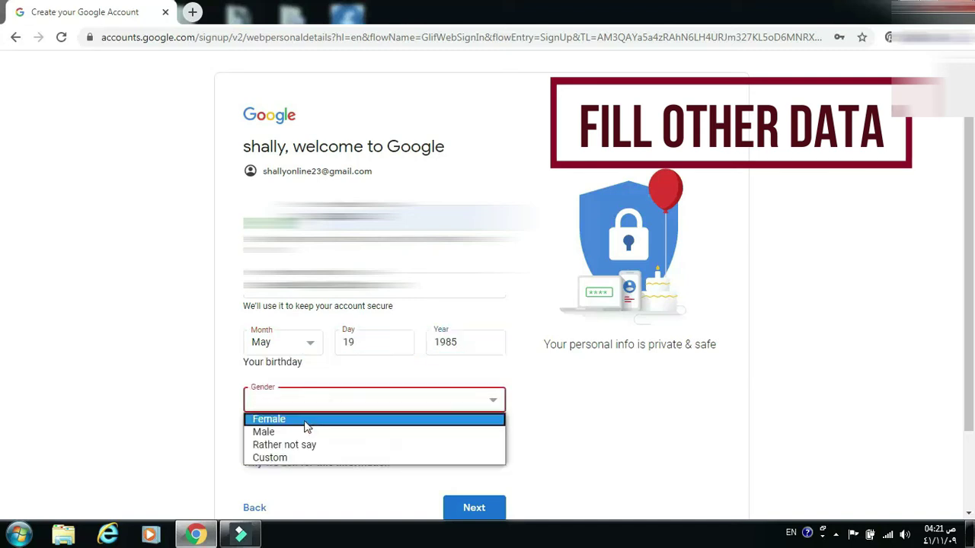
pyautogui.click(305, 425)
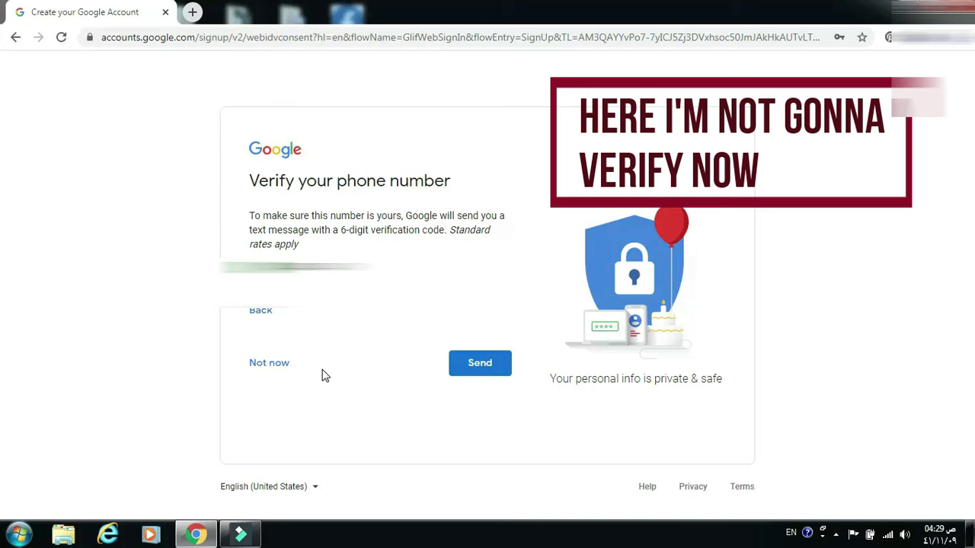
# - Skip phone verification and accept the privacy terms to finish creating the account
pyautogui.click(282, 367)
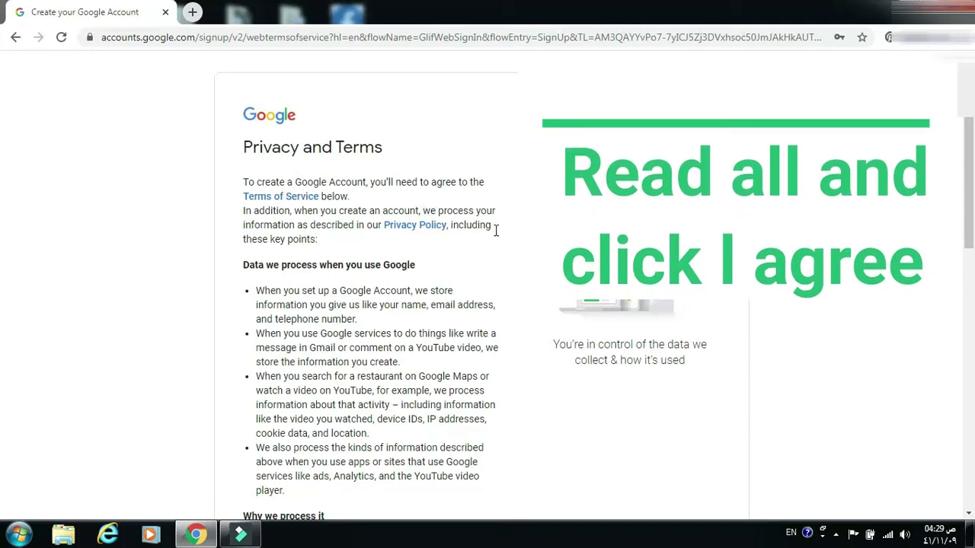
pyautogui.scroll(-8, 373, 289)
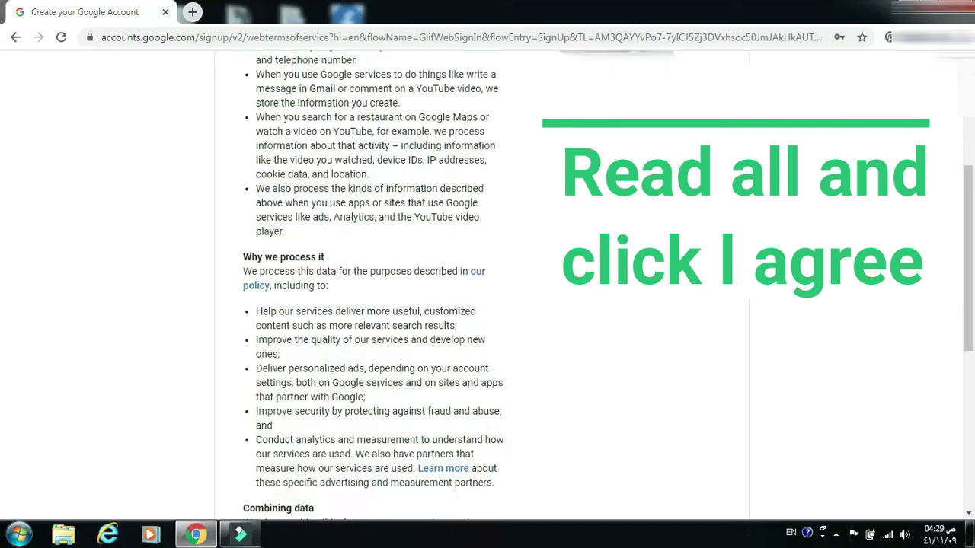
pyautogui.scroll(-1, 373, 289)
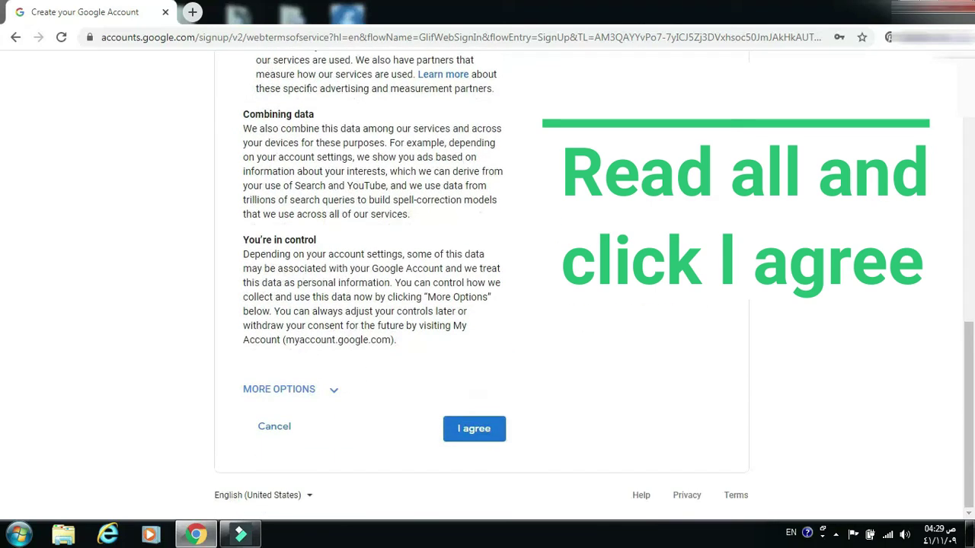
pyautogui.click(487, 431)
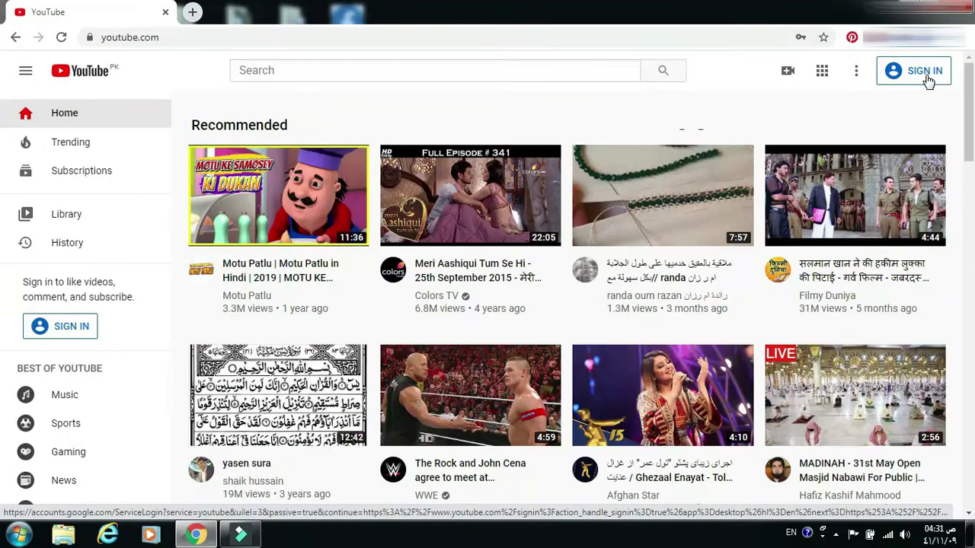
# - Sign in to YouTube with the newly created Google account
pyautogui.click(926, 76)
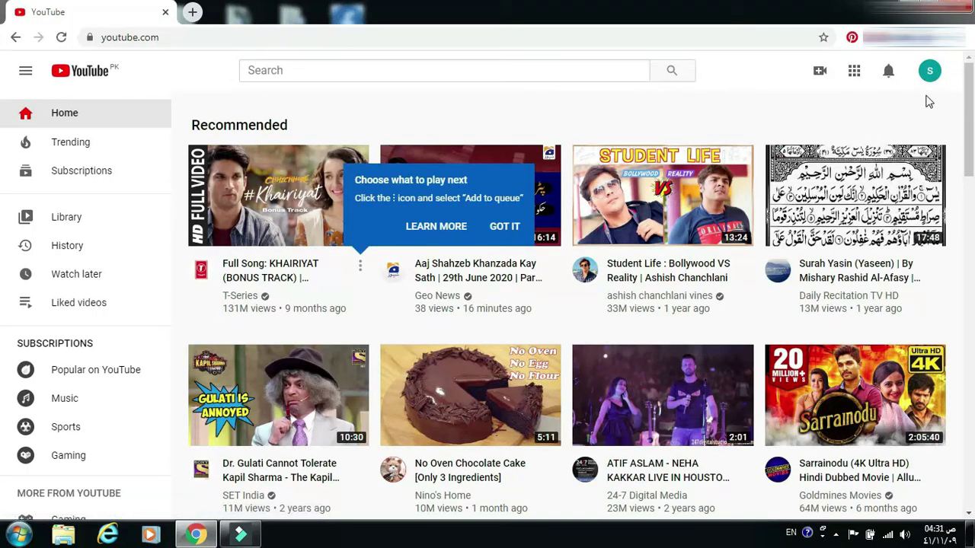
# - Start a new channel from the account menu and choose the custom-name option
pyautogui.click(929, 71)
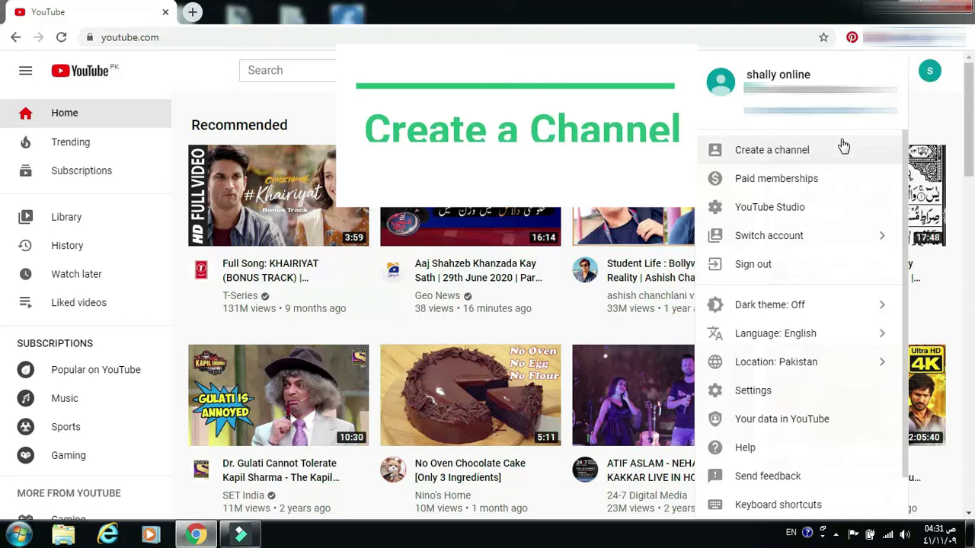
pyautogui.click(792, 156)
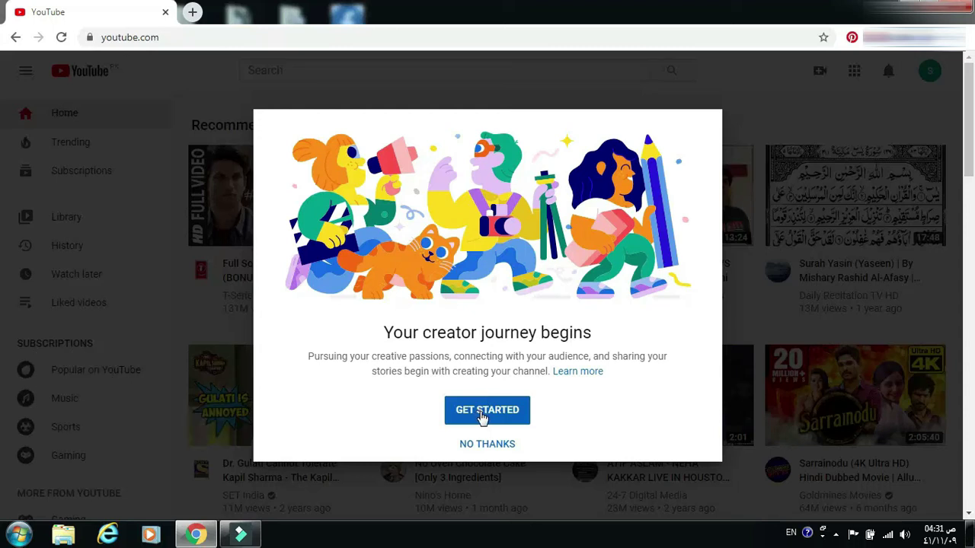
pyautogui.click(482, 415)
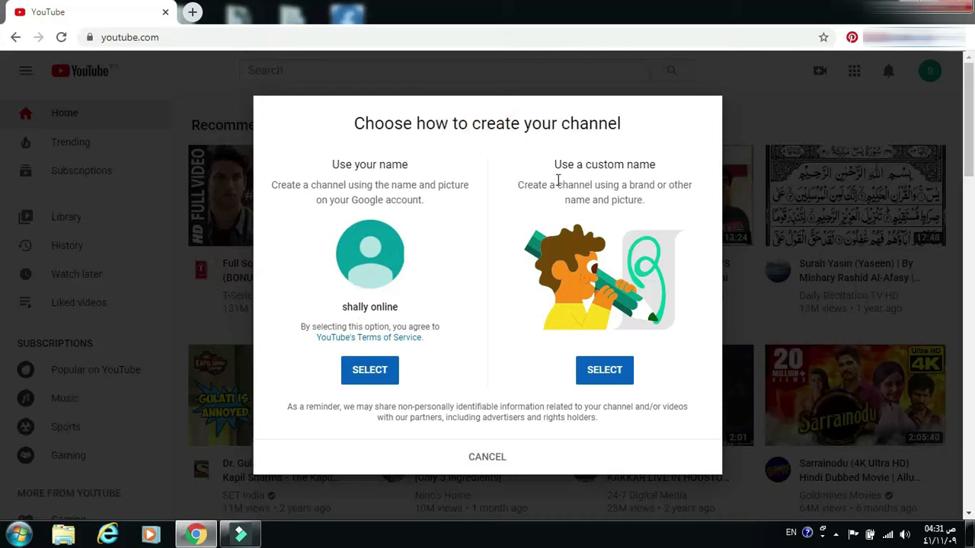
pyautogui.click(611, 371)
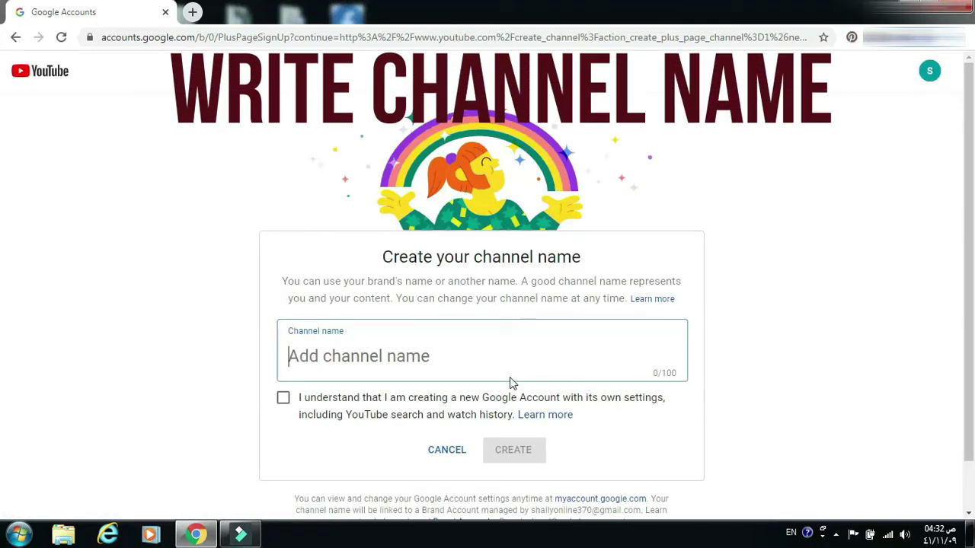
# - Name the channel 'Shally online', acknowledge the separate account, and create it
pyautogui.click(413, 356)
pyautogui.write('S')
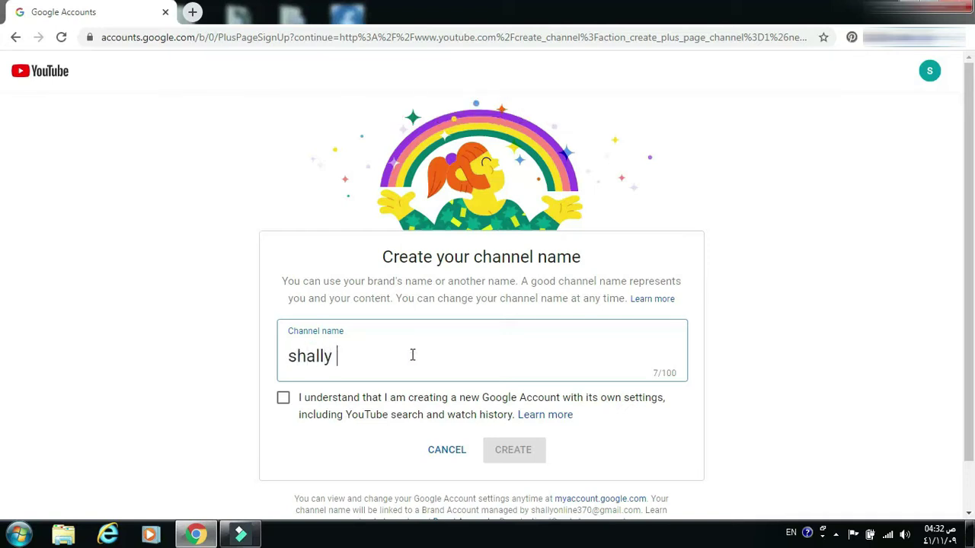
pyautogui.write('hally online')
pyautogui.click(283, 400)
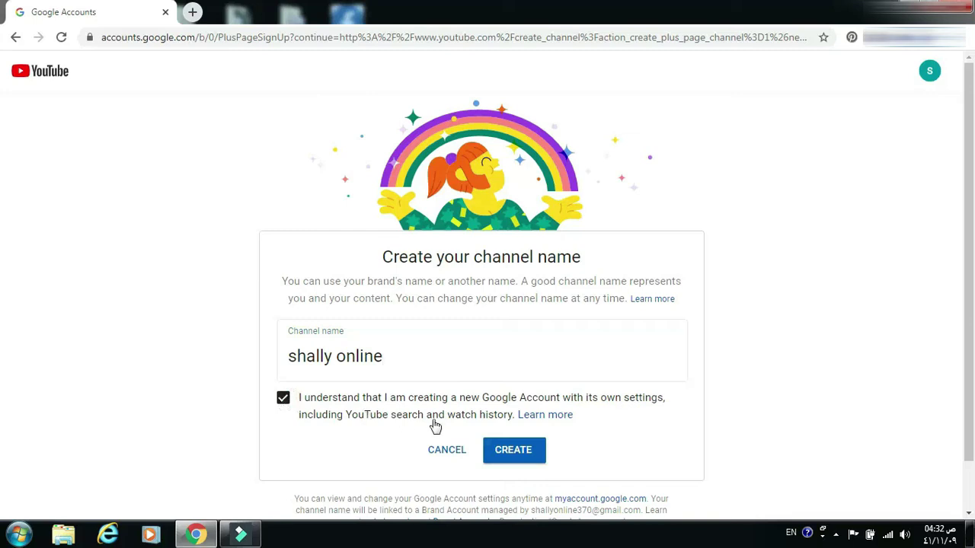
pyautogui.click(518, 452)
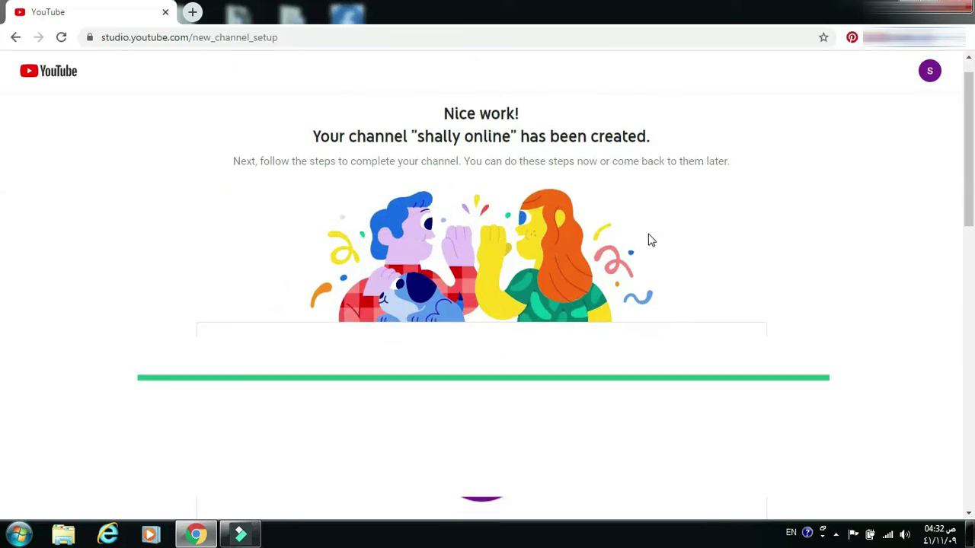
# - Upload the 'download (1)' flower-field photo as the channel profile picture
pyautogui.scroll(-3, 651, 241)
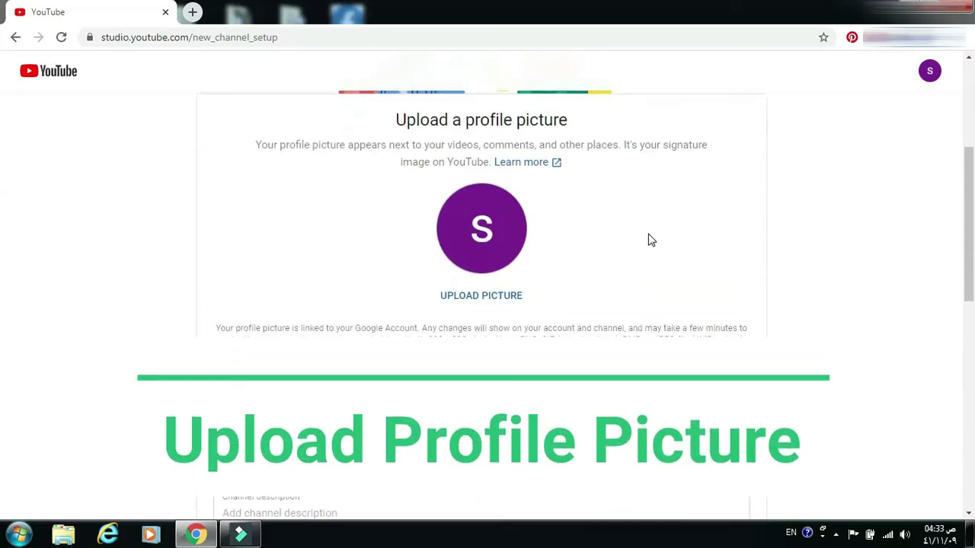
pyautogui.scroll(-1, 652, 241)
pyautogui.scroll(2, 652, 241)
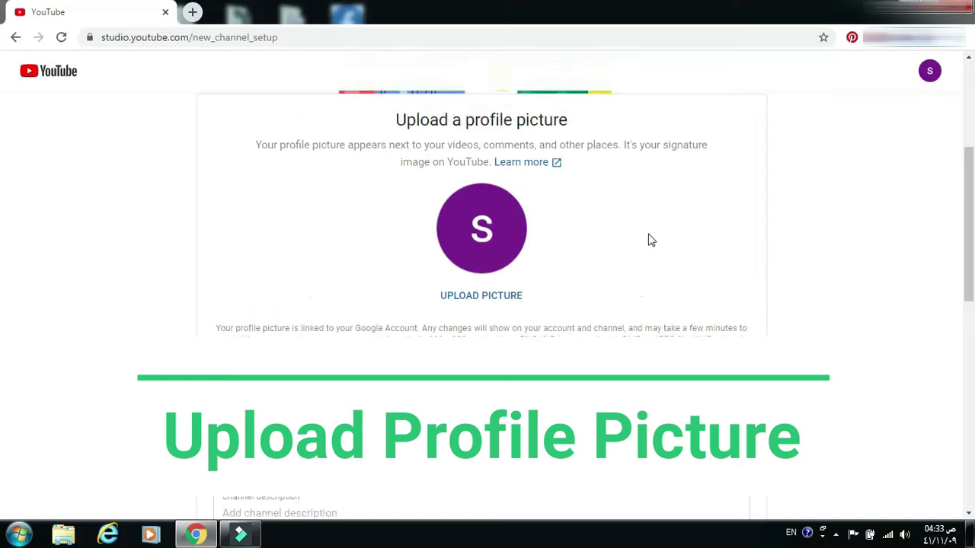
pyautogui.click(481, 259)
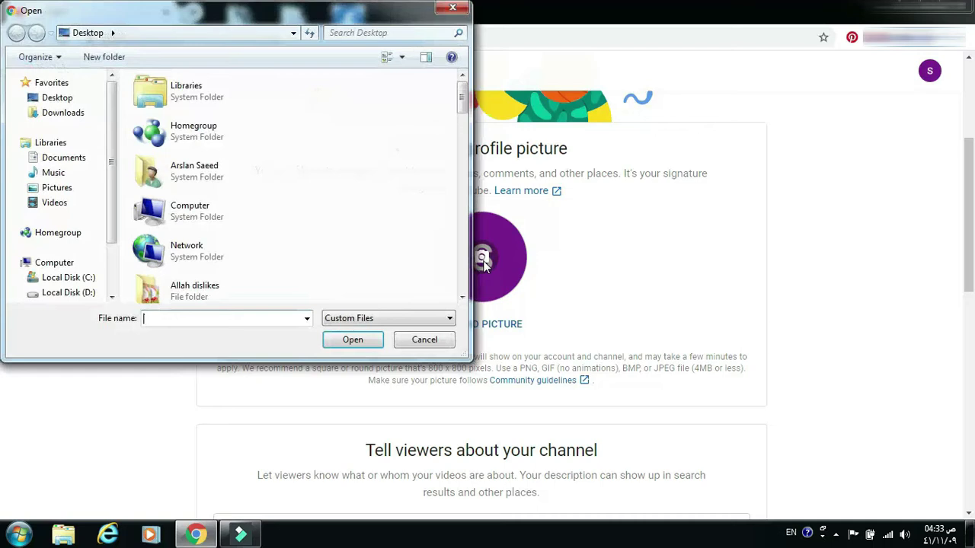
pyautogui.moveTo(462, 299); pyautogui.dragTo(463, 301)
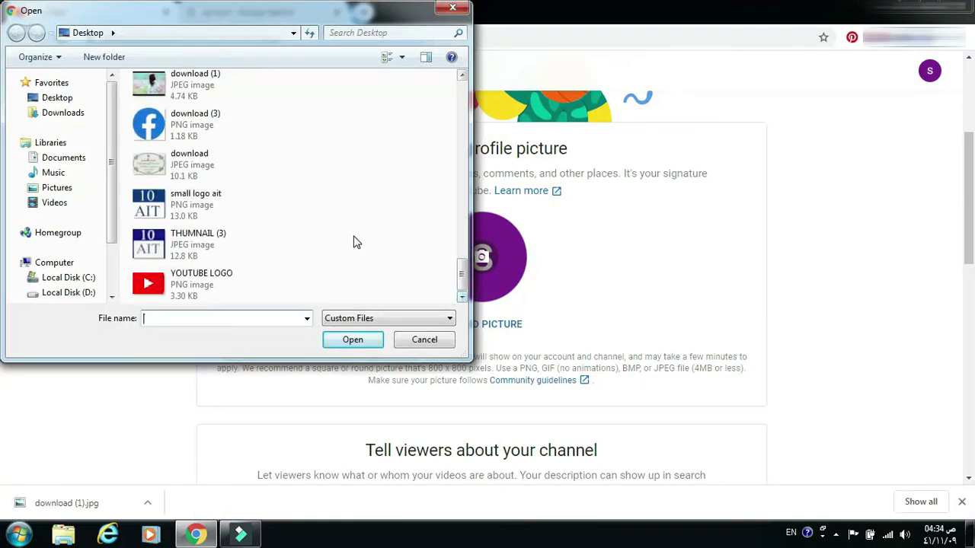
pyautogui.doubleClick(192, 81)
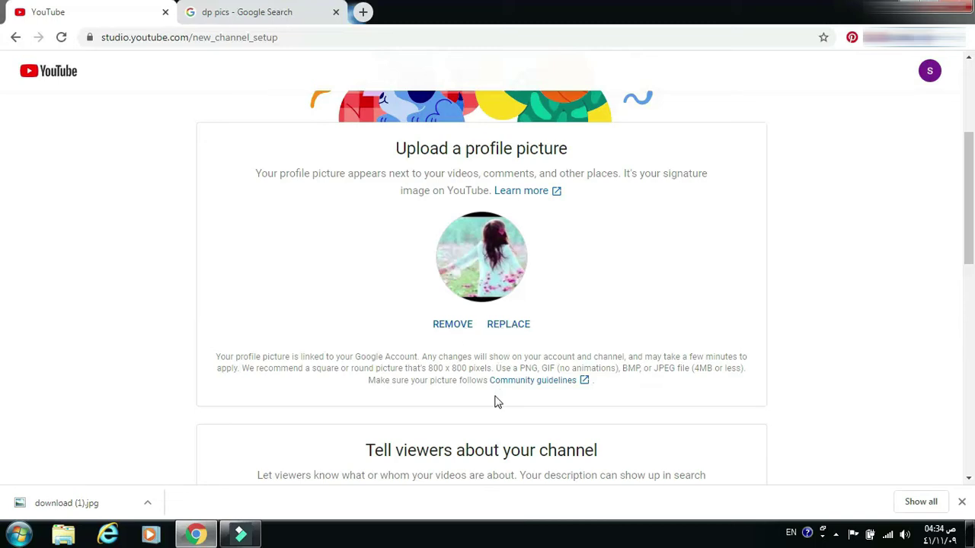
# - Write a channel description promising beauty tips, entertainment news and cooking videos
pyautogui.scroll(-3, 496, 400)
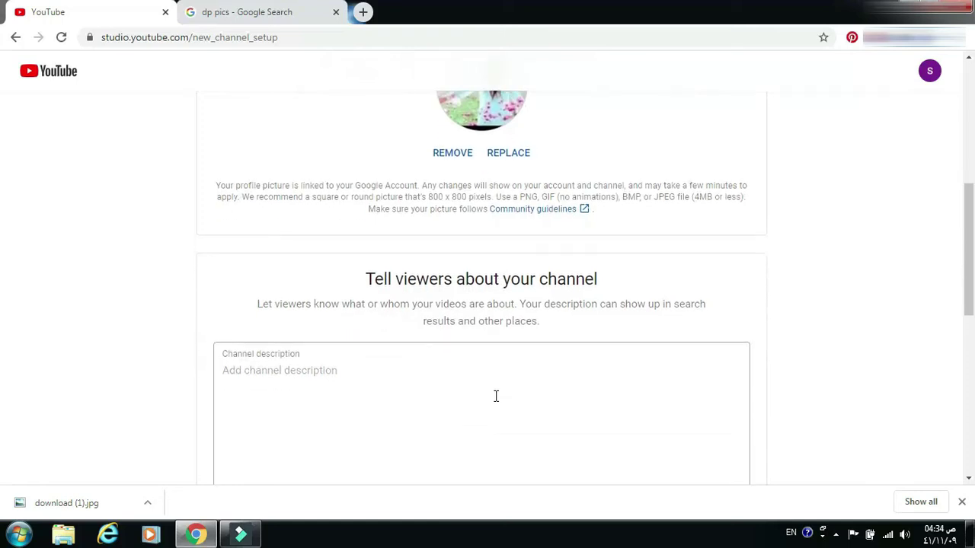
pyautogui.scroll(-1, 496, 396)
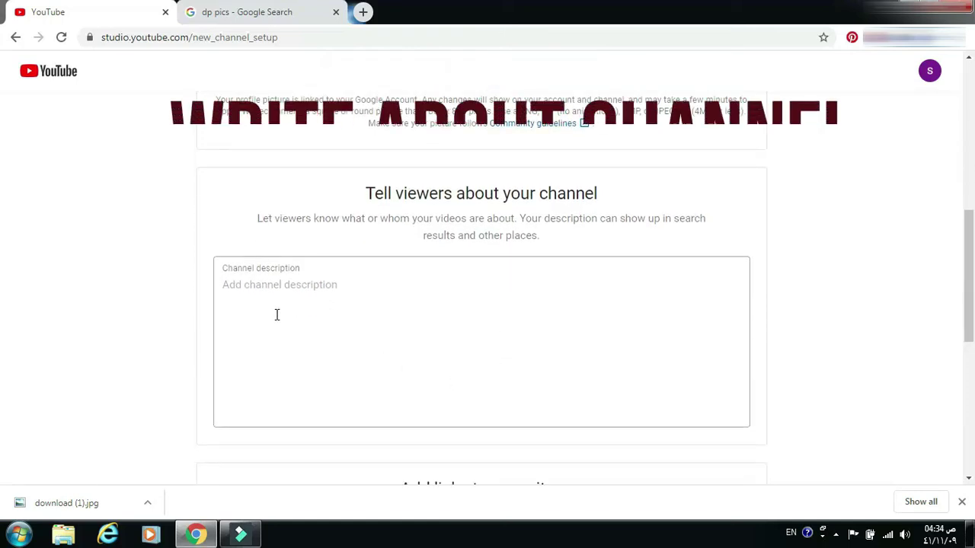
pyautogui.click(260, 291)
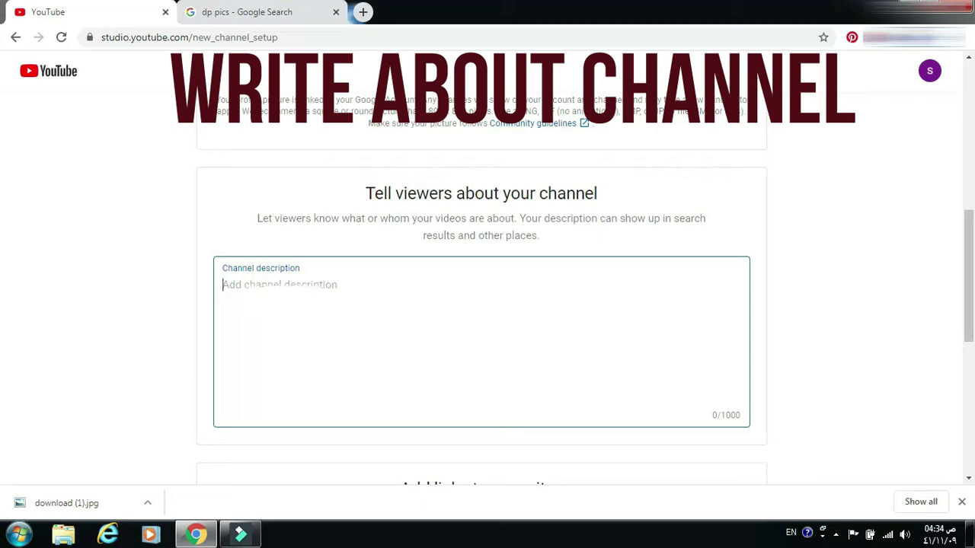
pyautogui.press('Return')
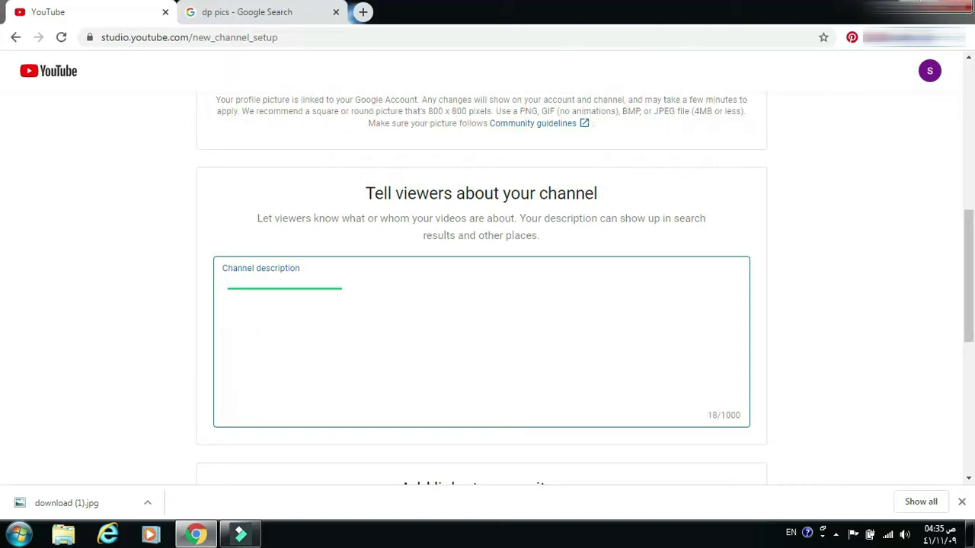
pyautogui.write('video tips')
pyautogui.press('BackSpace')
pyautogui.press('BackSpace')
pyautogui.press('BackSpace')
pyautogui.press('BackSpace')
pyautogui.press('BackSpace')
pyautogui.press('BackSpace')
pyautogui.press('BackSpace')
pyautogui.press('BackSpace')
pyautogui.press('BackSpace')
pyautogui.press('BackSpace')
pyautogui.write('beauty tips ')
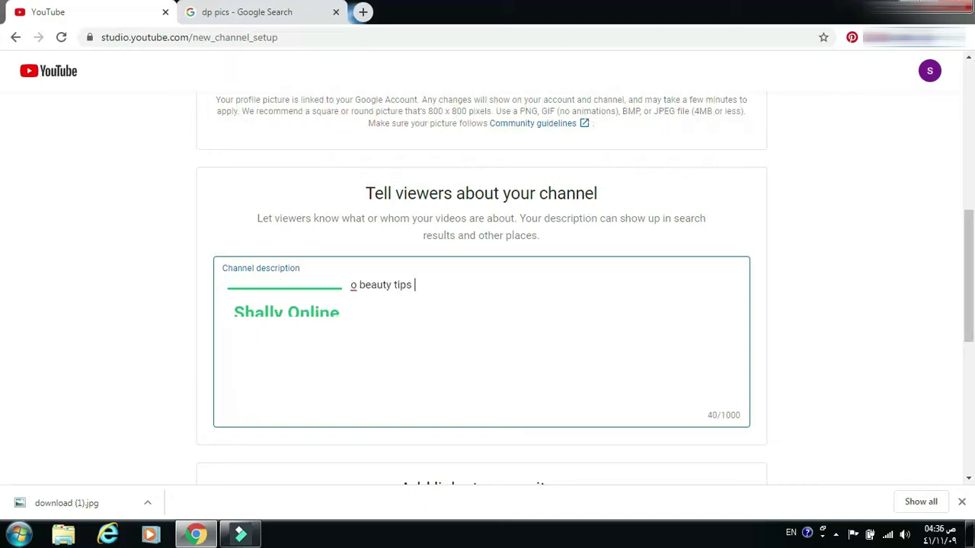
pyautogui.write(', entertainment news ,')
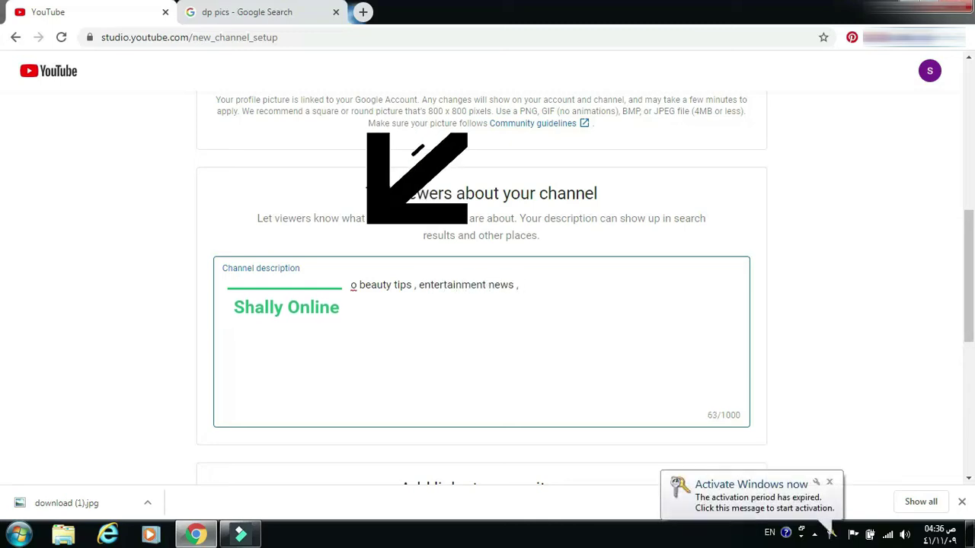
pyautogui.press('BackSpace')
pyautogui.press('BackSpace')
pyautogui.write('and cooking sy matalq vid')
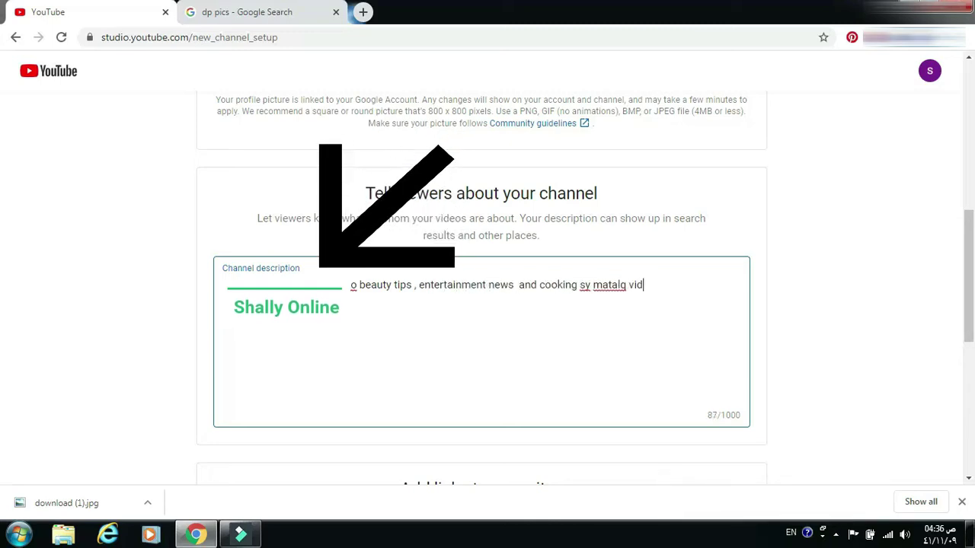
pyautogui.write('eo milay gi . plz')
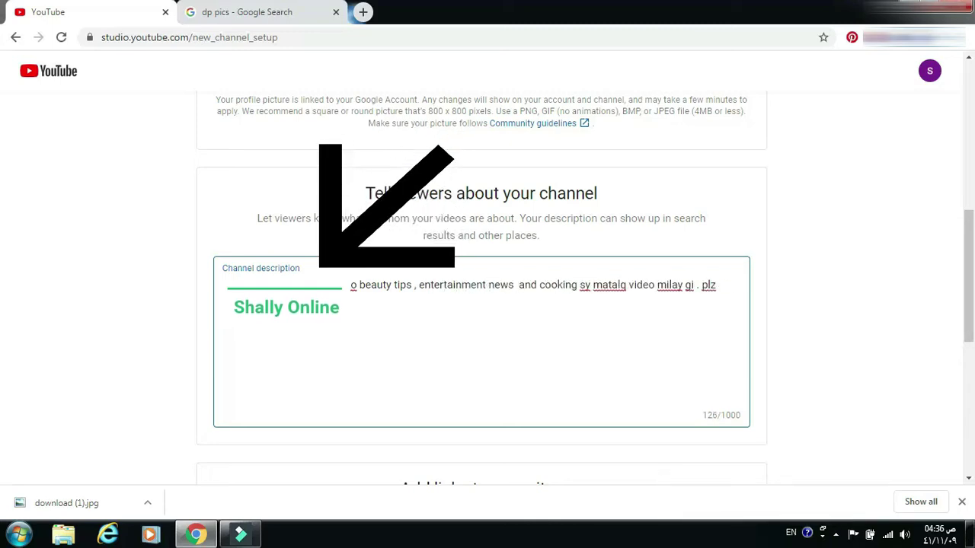
pyautogui.press('BackSpace')
pyautogui.press('BackSpace')
pyautogui.press('BackSpace')
pyautogui.press('BackSpace')
pyautogui.press('BackSpace')
pyautogui.press('BackSpace')
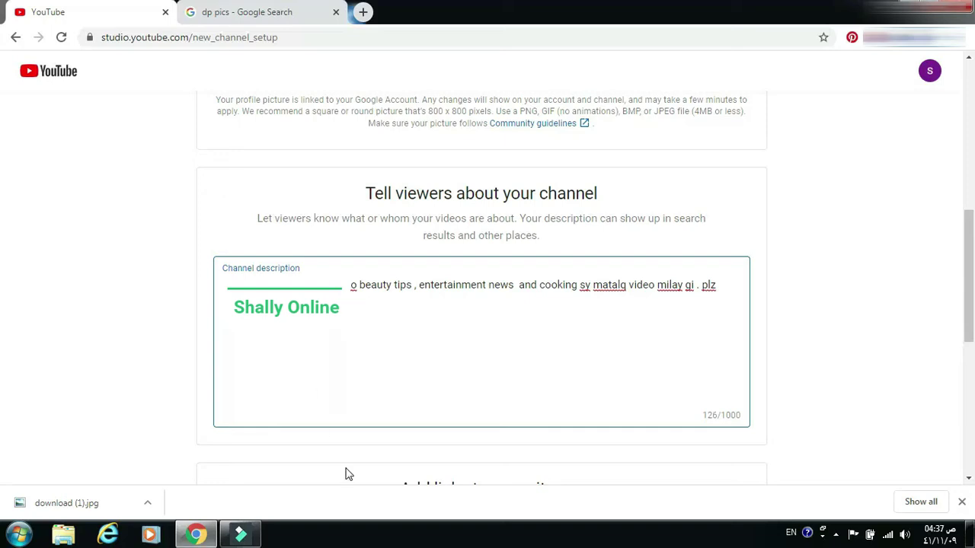
pyautogui.click(459, 460)
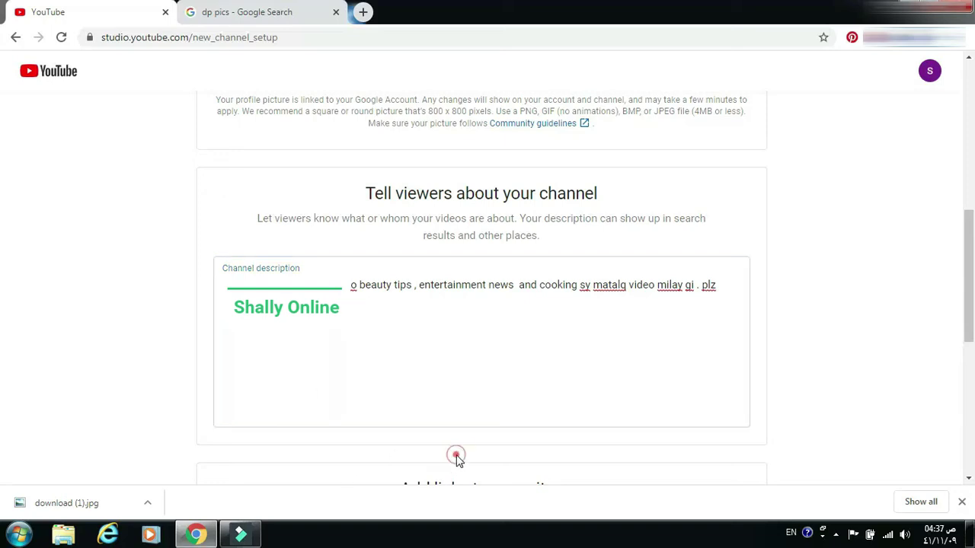
pyautogui.scroll(-3, 459, 462)
pyautogui.scroll(-3, 459, 460)
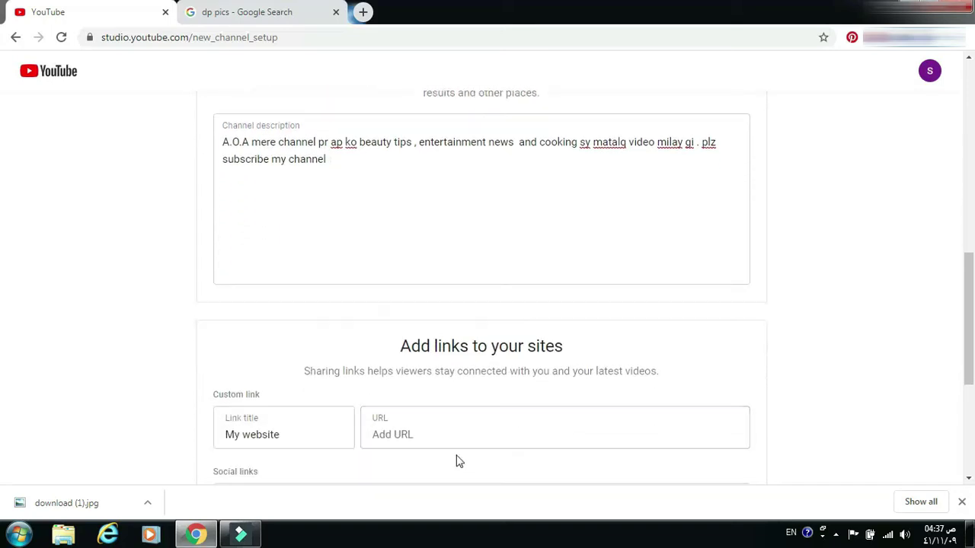
pyautogui.scroll(-1, 457, 457)
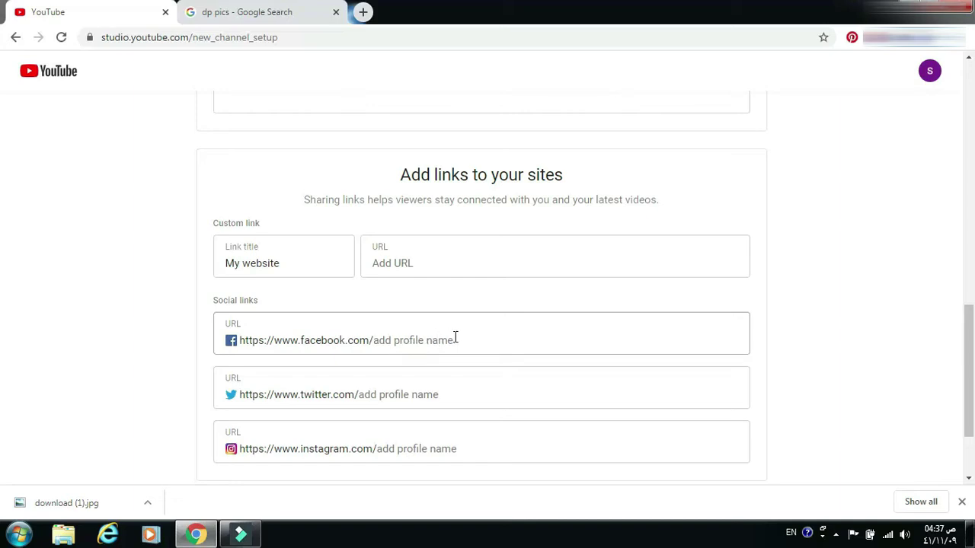
pyautogui.scroll(-3, 455, 337)
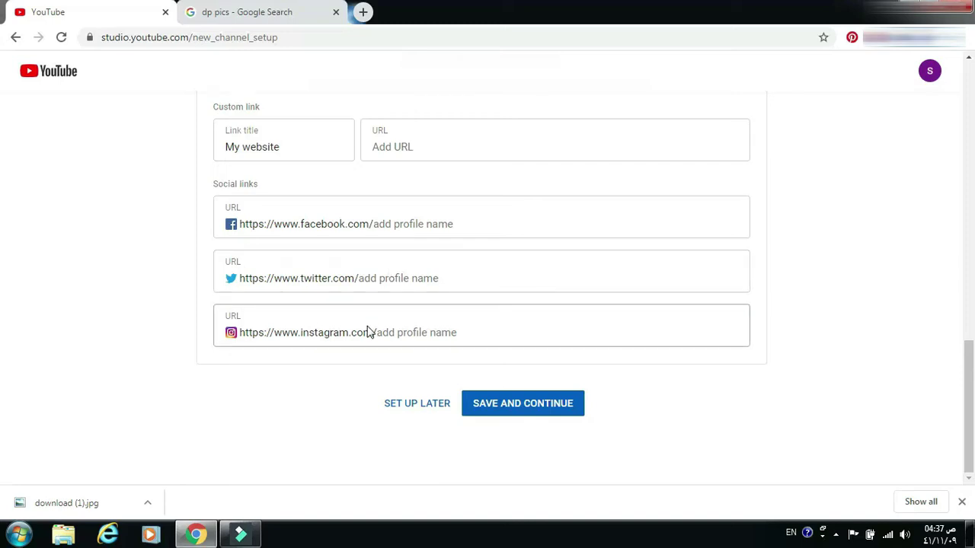
# - Save the channel setup to load the shally online channel home page
pyautogui.click(504, 406)
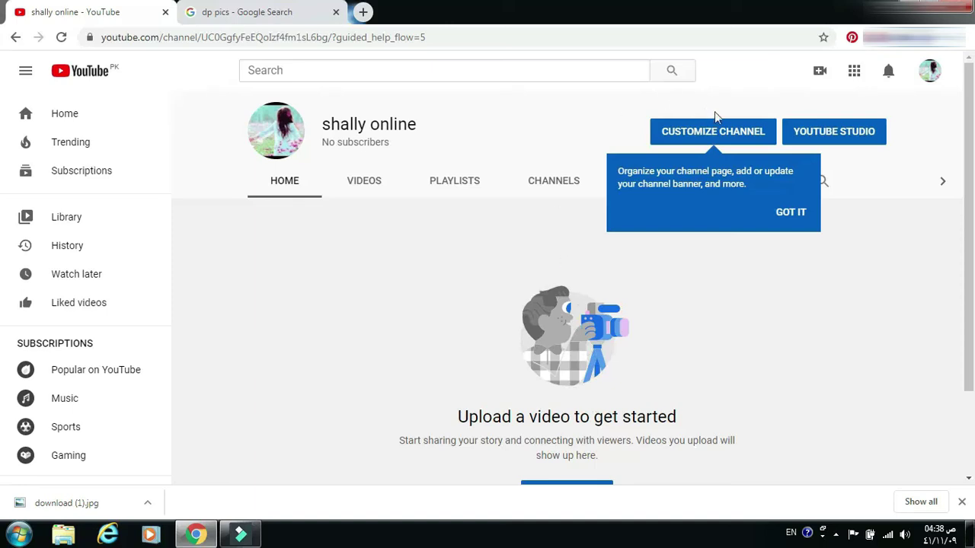
# - Open the shally online channel's customisation view and scroll through it
pyautogui.click(722, 133)
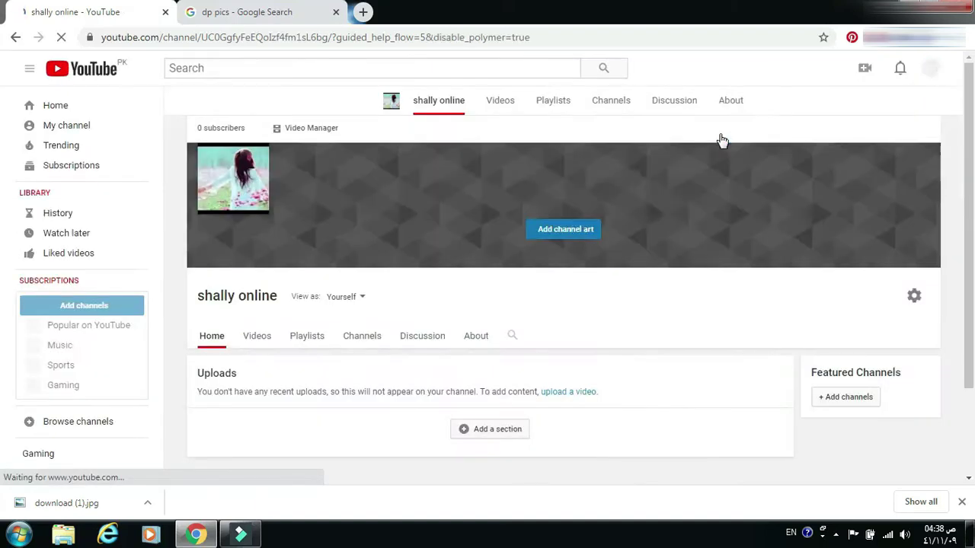
pyautogui.scroll(-1, 696, 219)
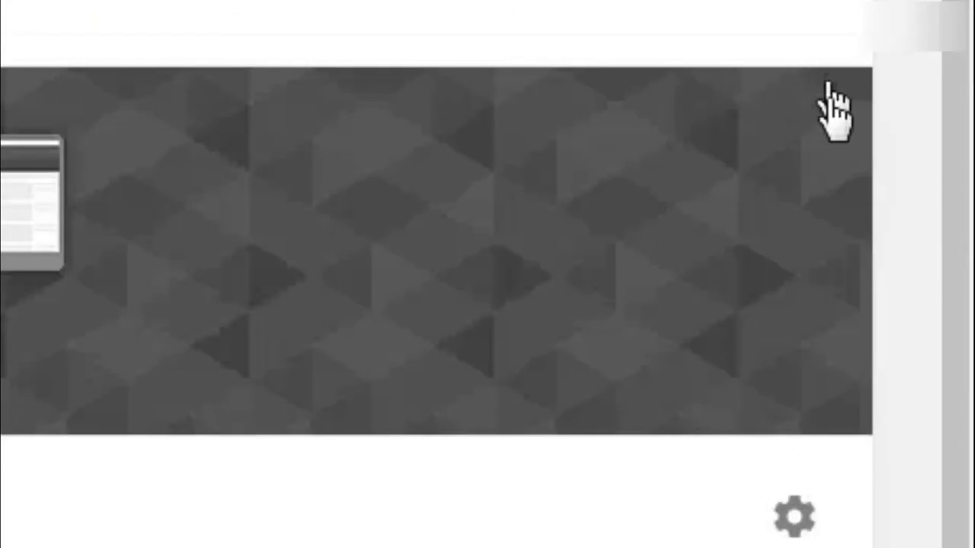
pyautogui.moveTo(926, 131)
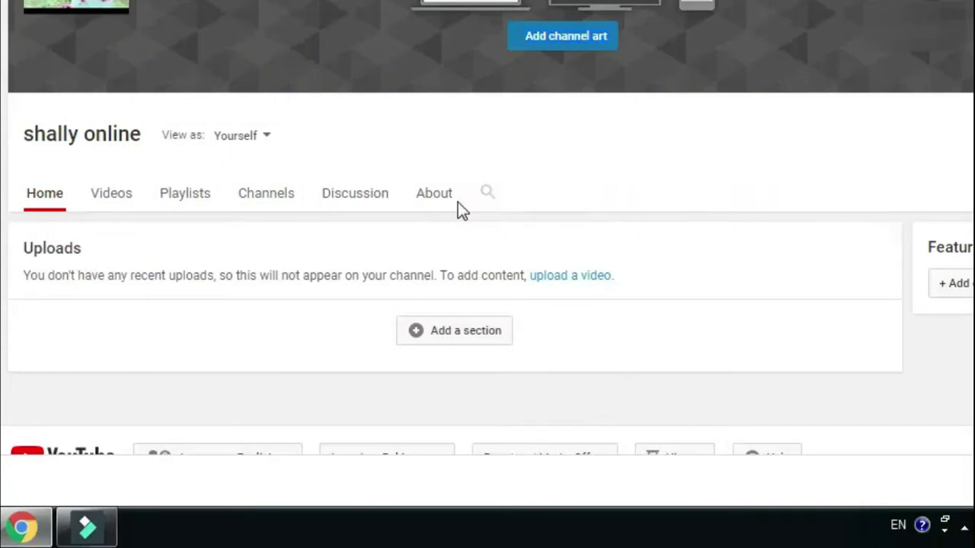
# - On the channel's About page, set the location to Ethiopia
pyautogui.click(483, 312)
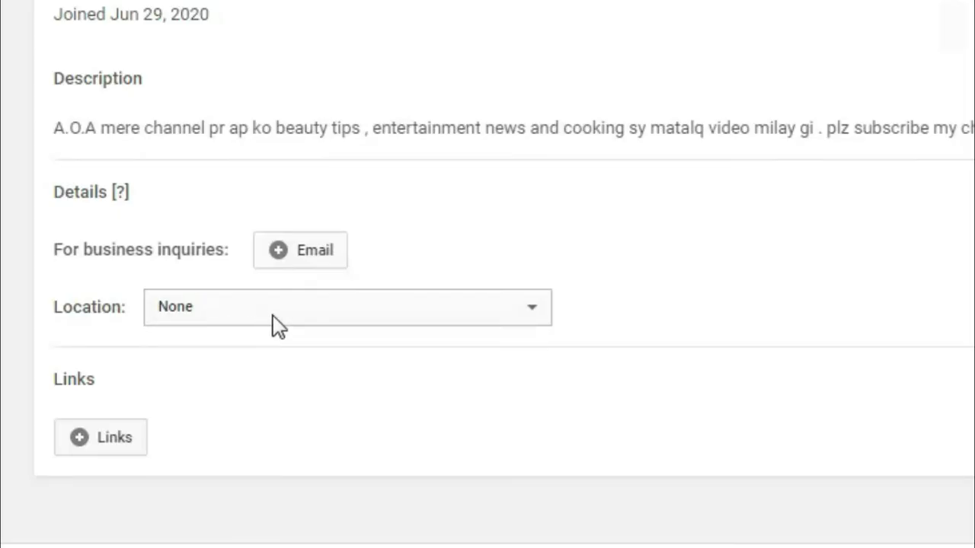
pyautogui.click(530, 311)
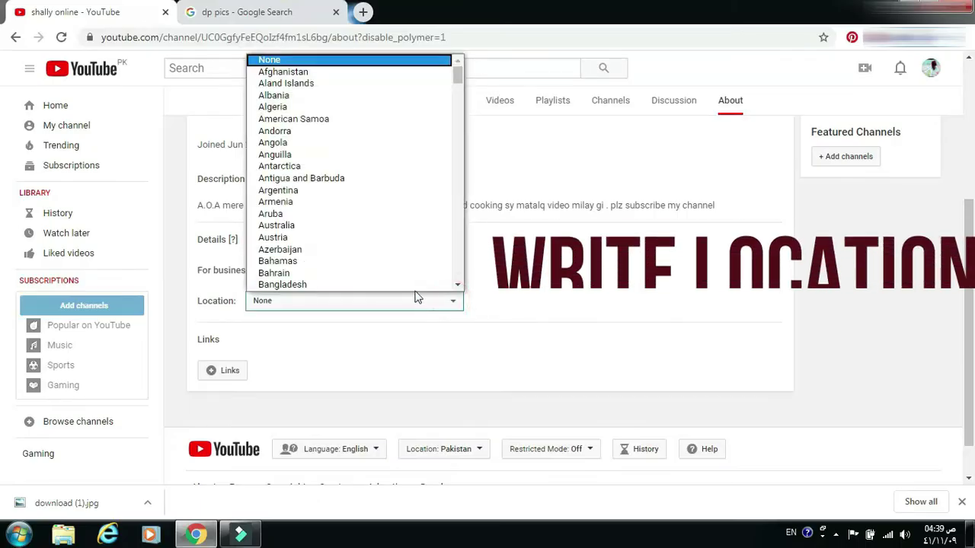
pyautogui.scroll(-1, 355, 272)
pyautogui.press('Down')
pyautogui.press('Down')
pyautogui.press('Down')
pyautogui.press('Down')
pyautogui.press('Down')
pyautogui.press('Down')
pyautogui.press('Down')
pyautogui.press('Down')
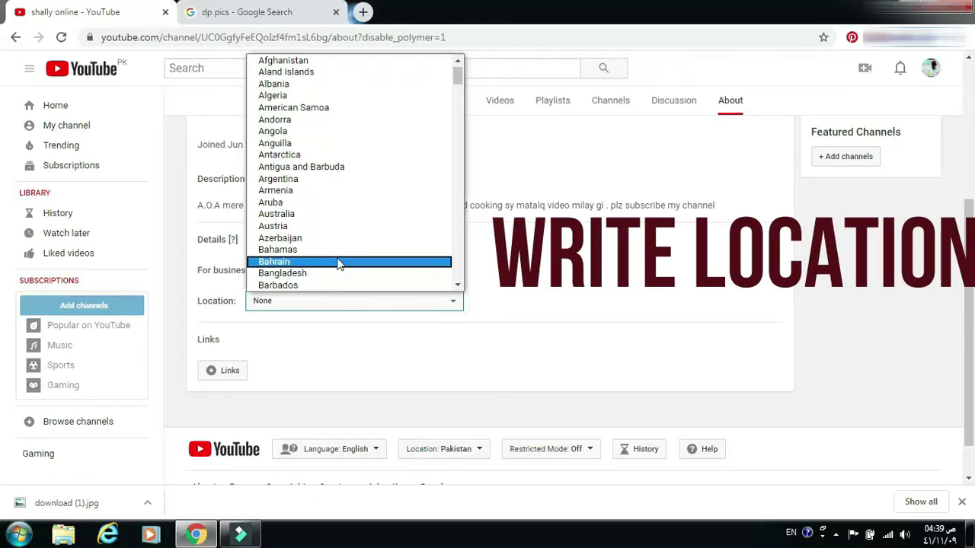
pyautogui.press('Down')
pyautogui.press('Down')
pyautogui.press('Down')
pyautogui.press('Down')
pyautogui.press('Down')
pyautogui.press('Down')
pyautogui.press('Down')
pyautogui.press('Down')
pyautogui.press('Down')
pyautogui.press('Down')
pyautogui.press('Down')
pyautogui.press('Down')
pyautogui.press('Down')
pyautogui.press('Down')
pyautogui.press('Down')
pyautogui.press('Down')
pyautogui.press('Down')
pyautogui.press('Down')
pyautogui.press('Down')
pyautogui.press('Down')
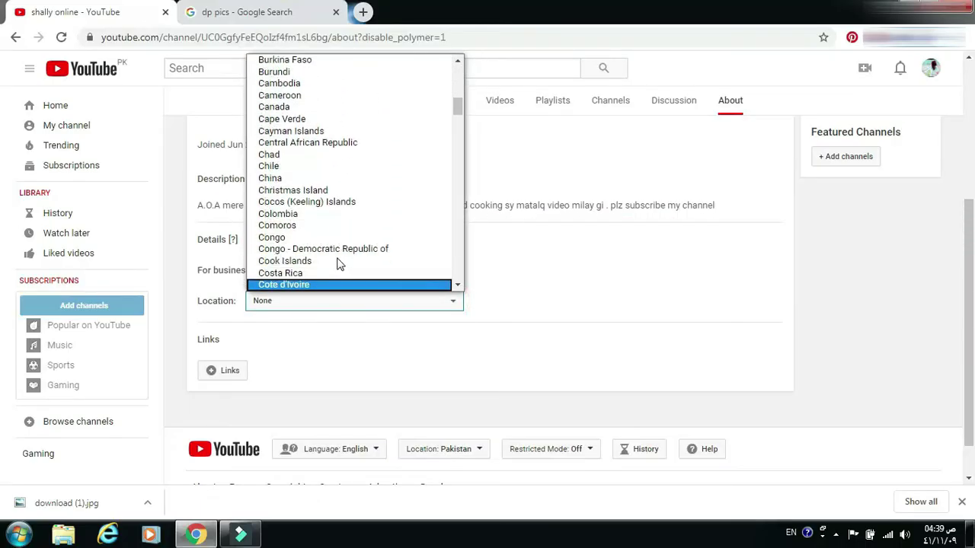
pyautogui.press('Down')
pyautogui.press('Down')
pyautogui.press('Down')
pyautogui.press('Down')
pyautogui.press('Down')
pyautogui.press('Down')
pyautogui.press('Down')
pyautogui.press('Down')
pyautogui.press('Down')
pyautogui.press('Down')
pyautogui.press('Down')
pyautogui.press('Down')
pyautogui.press('Down')
pyautogui.press('Down')
pyautogui.press('Down')
pyautogui.press('Down')
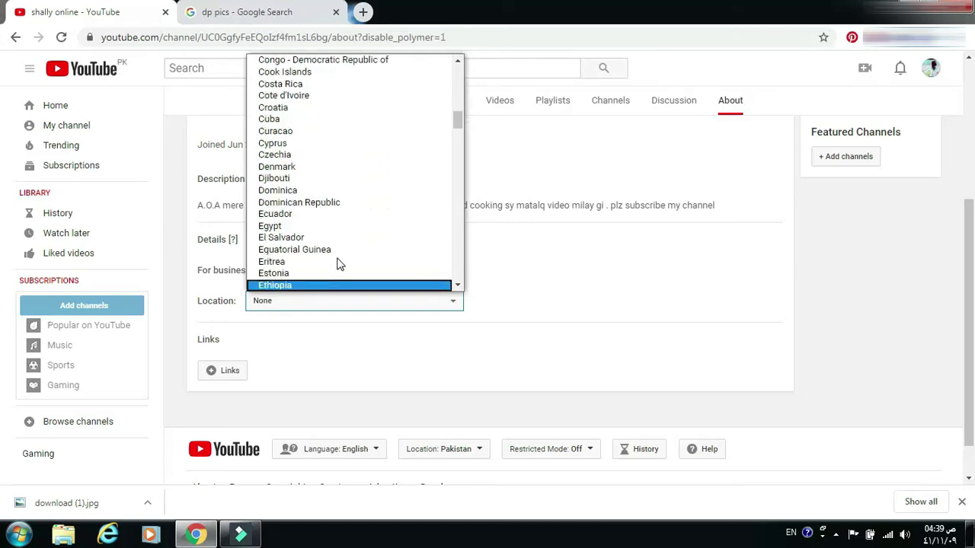
pyautogui.click(293, 302)
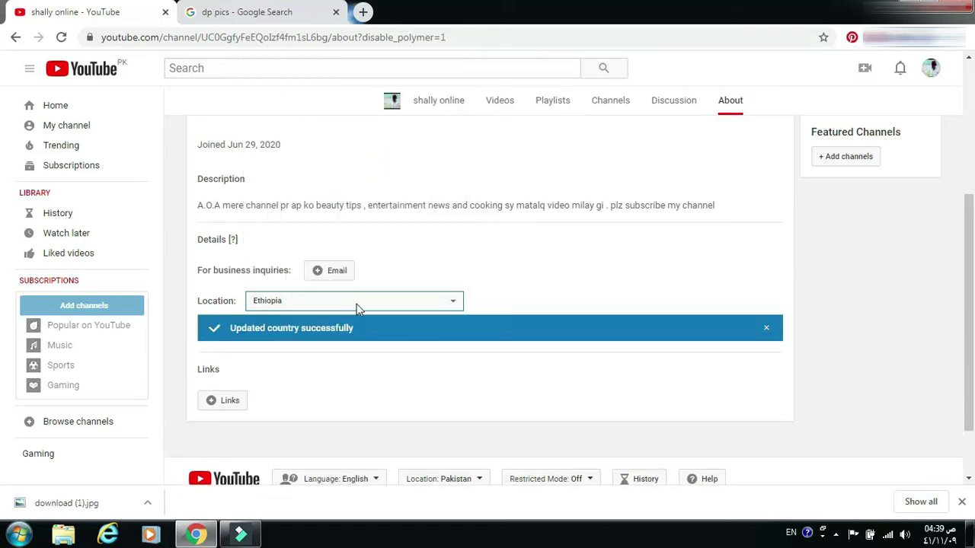
# - Change the channel location from Ethiopia to Pakistan
pyautogui.click(452, 303)
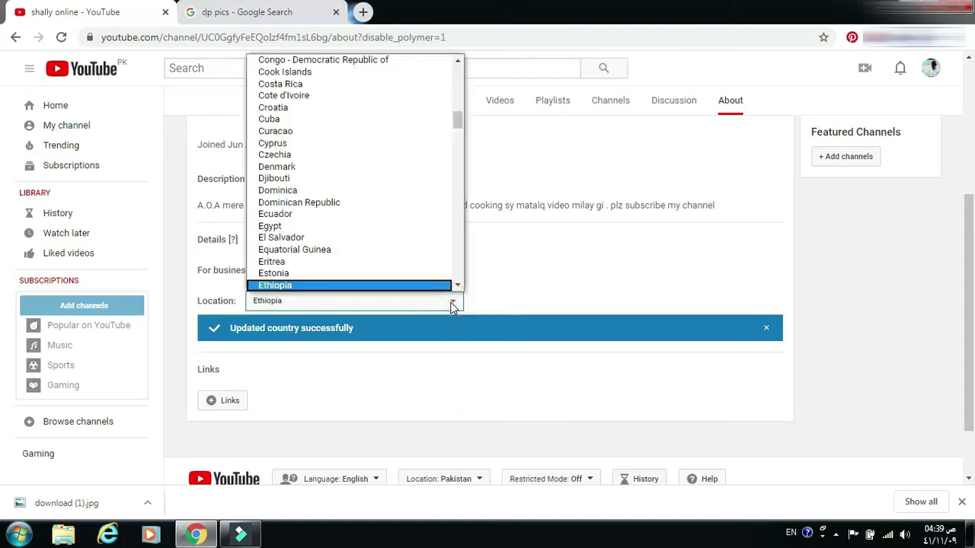
pyautogui.press('Down')
pyautogui.write('pi')
pyautogui.press('Up')
pyautogui.press('Up')
pyautogui.press('Up')
pyautogui.press('Up')
pyautogui.press('Up')
pyautogui.press('Up')
pyautogui.press('Up')
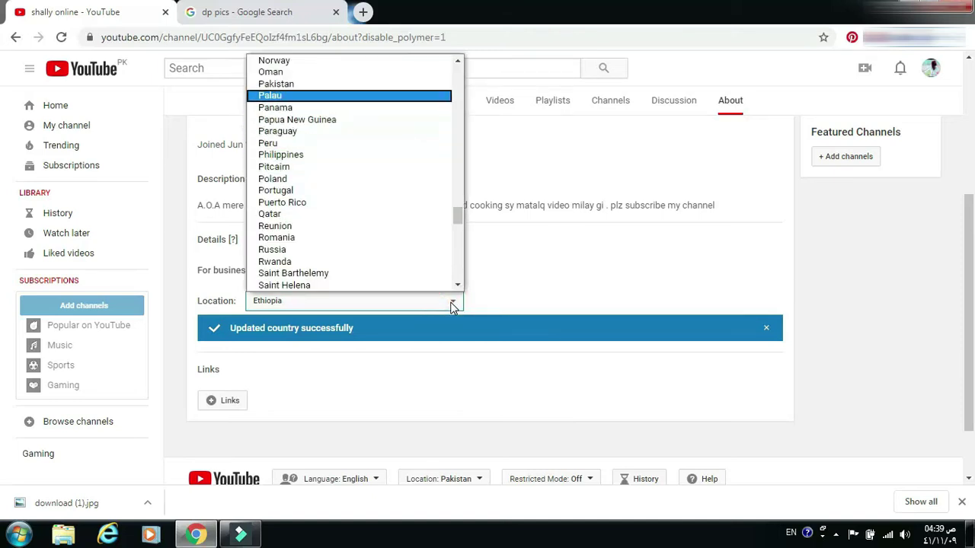
pyautogui.press('Return')
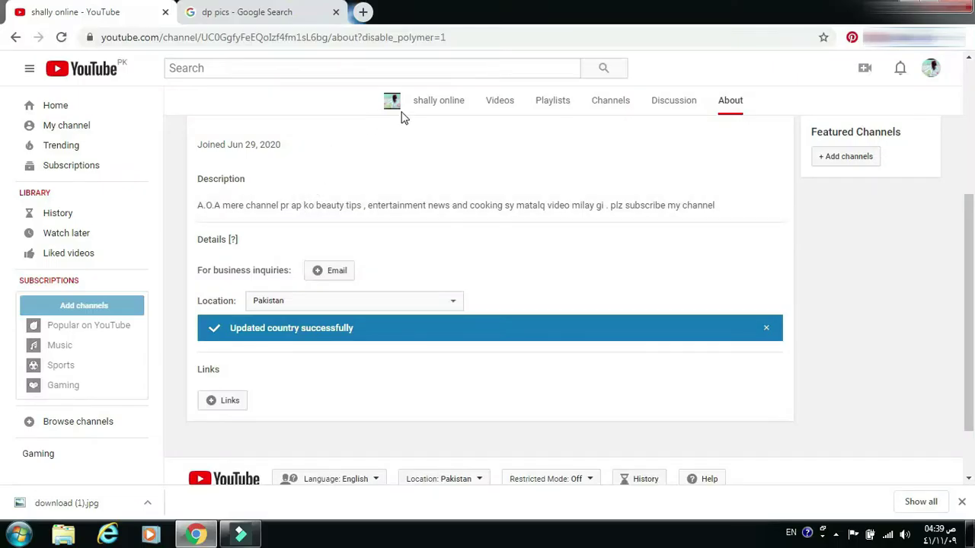
# - View the channel's Discussion, Channels and Playlists pages, then return to Home
pyautogui.click(684, 109)
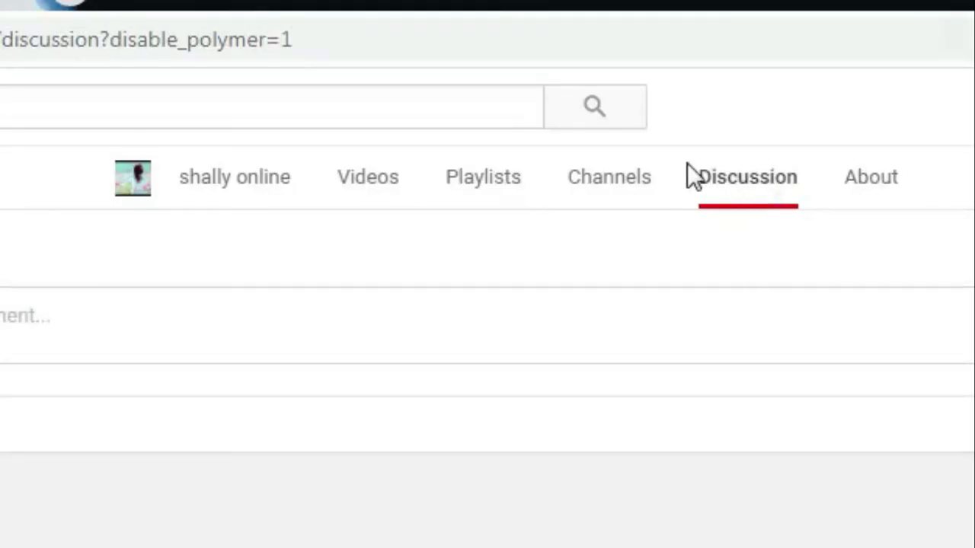
pyautogui.click(615, 188)
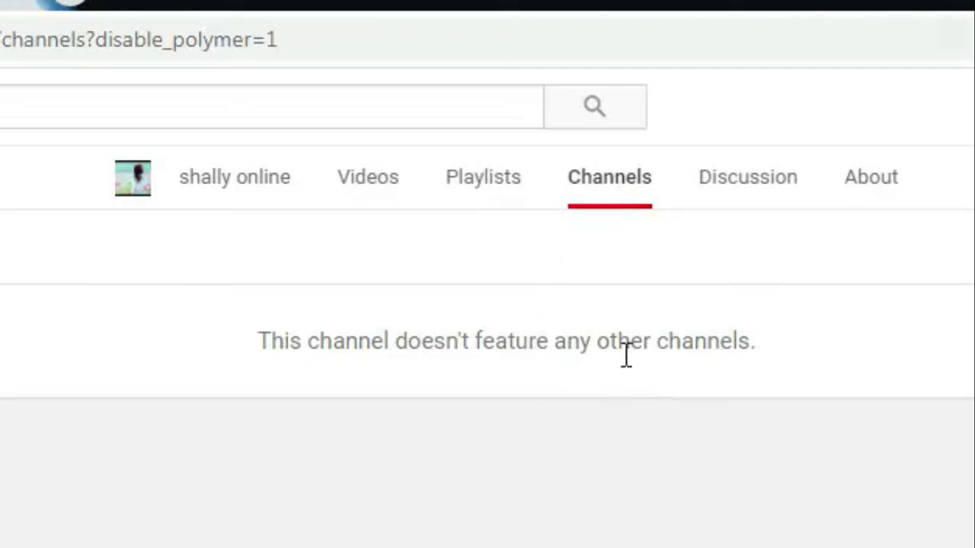
pyautogui.click(479, 180)
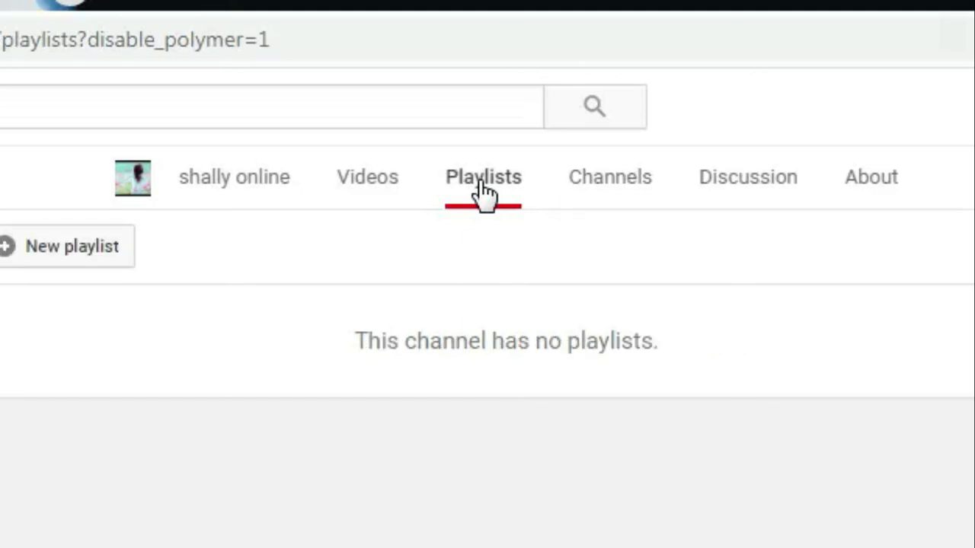
pyautogui.click(365, 189)
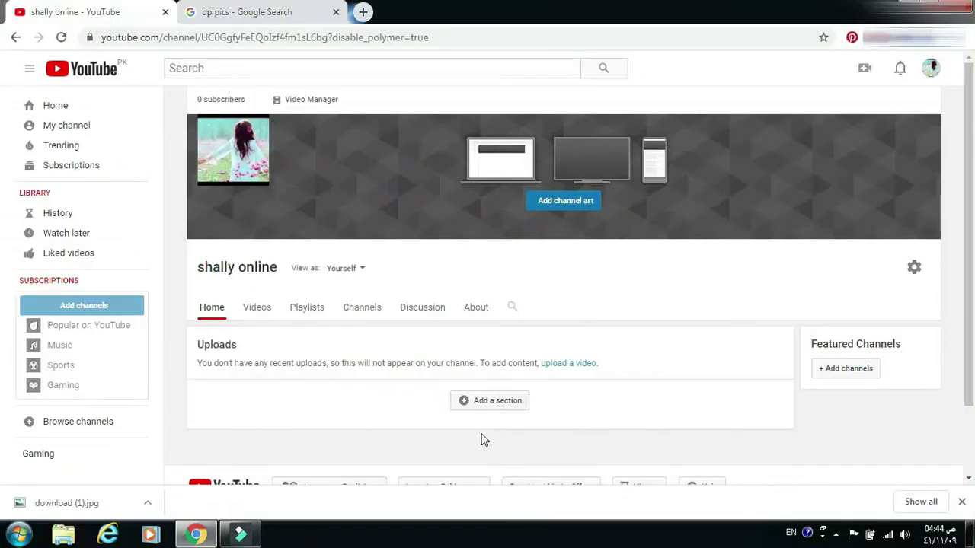
# - Open YouTube Studio and play its 'new and improved Studio' intro video
pyautogui.click(15, 38)
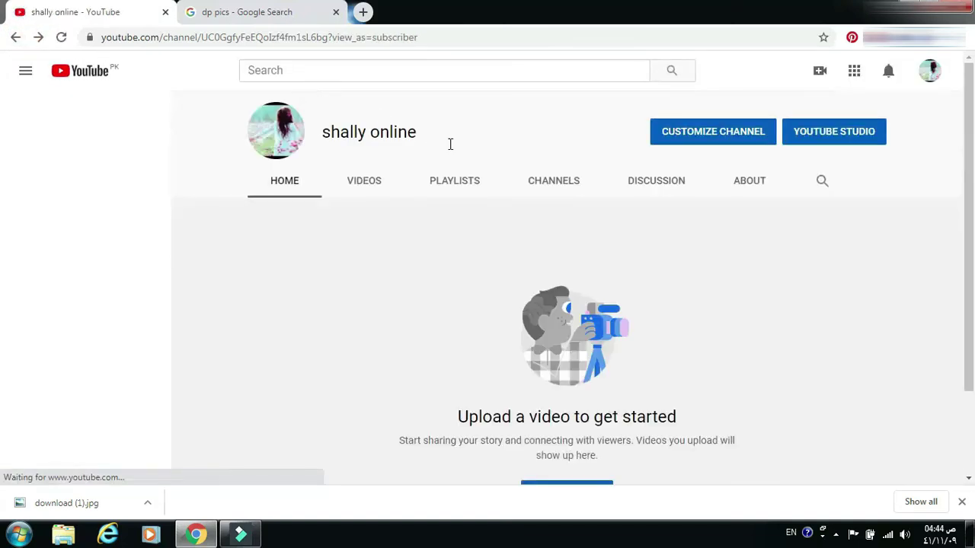
pyautogui.click(834, 133)
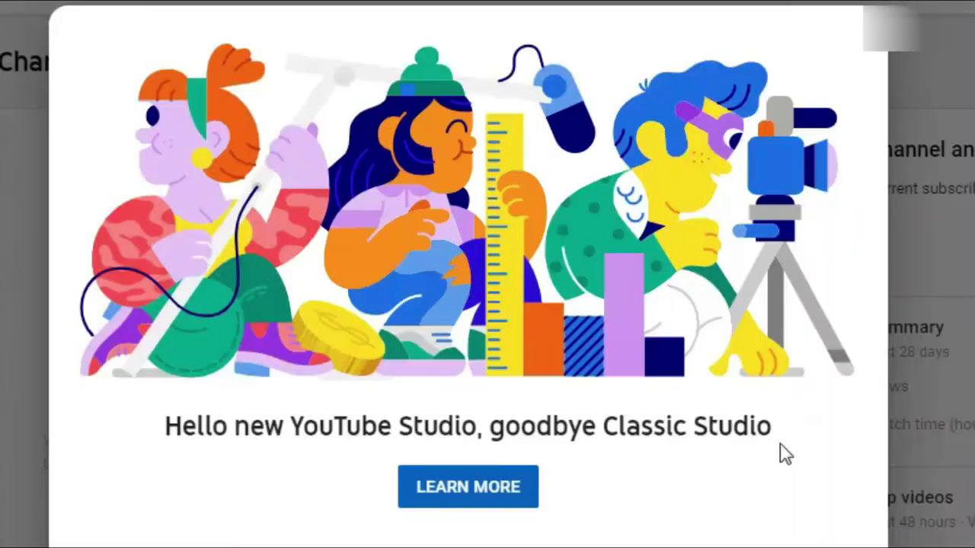
pyautogui.click(492, 503)
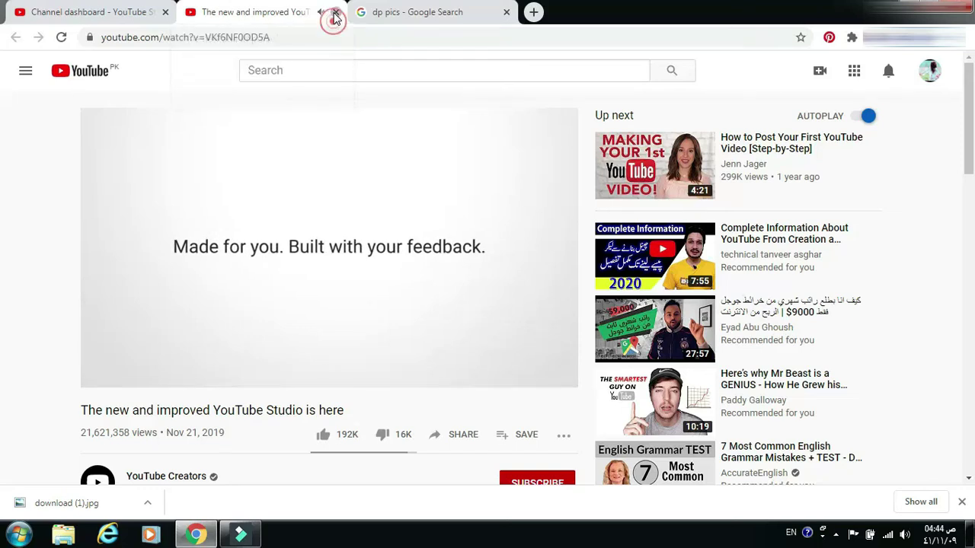
# - Close the Studio introduction video tab
pyautogui.click(336, 12)
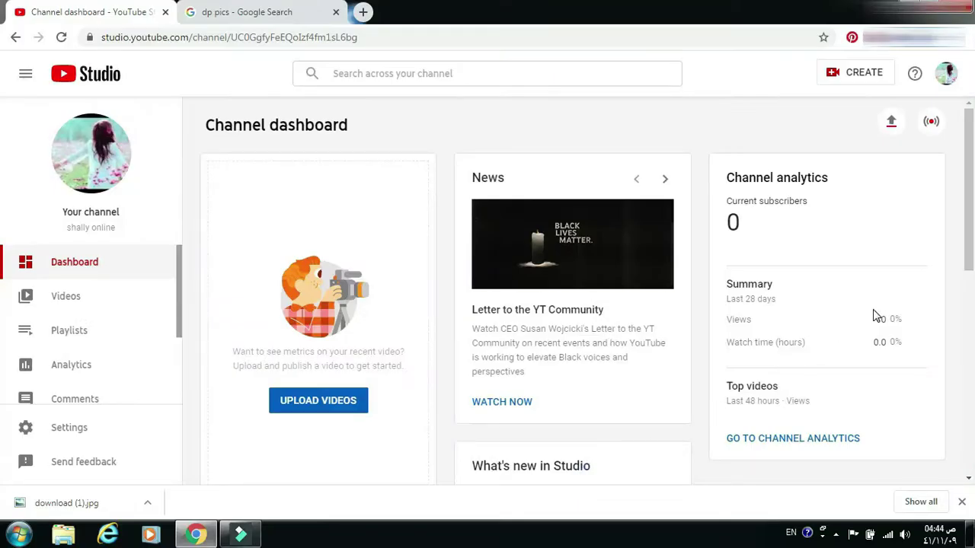
# - Open Studio Settings at the Channel section's Basic info
pyautogui.moveTo(964, 230); pyautogui.dragTo(974, 390)
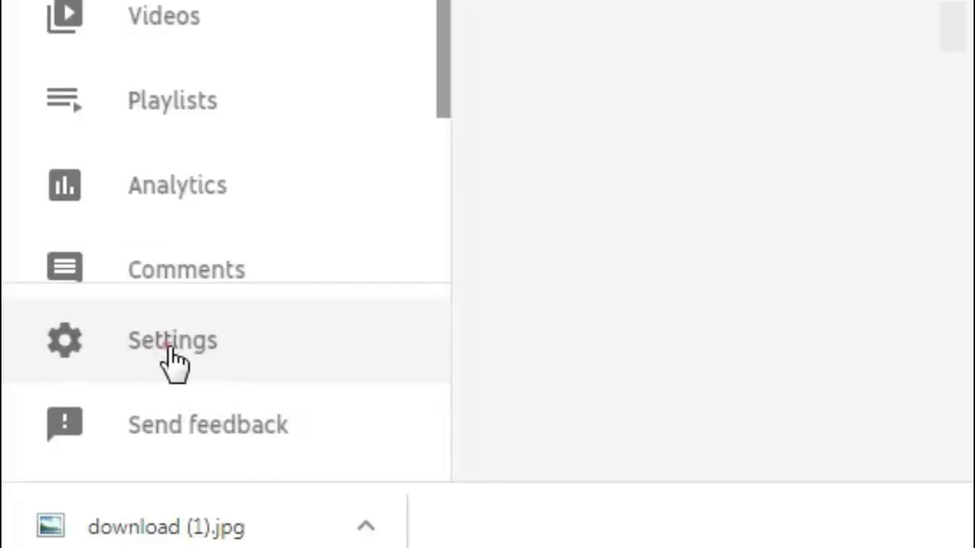
pyautogui.click(172, 358)
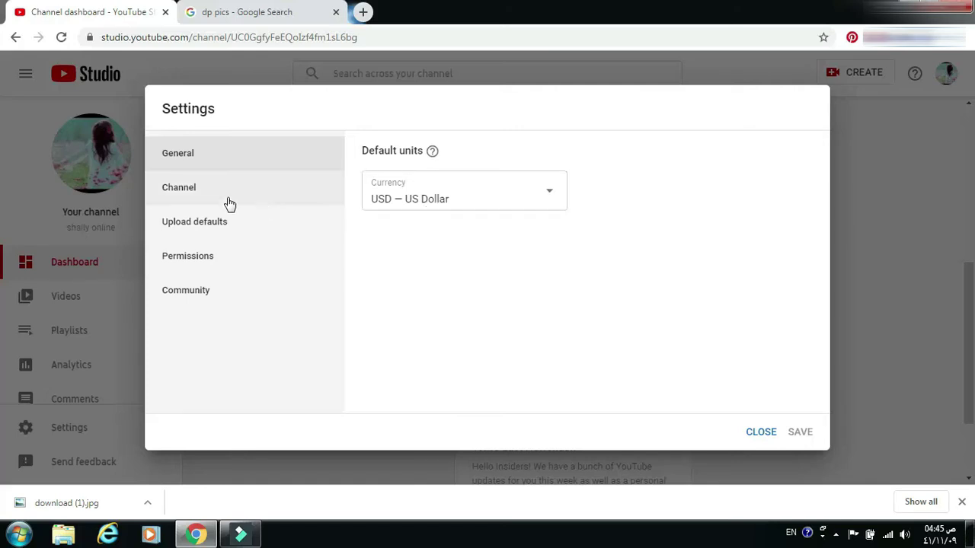
pyautogui.click(190, 188)
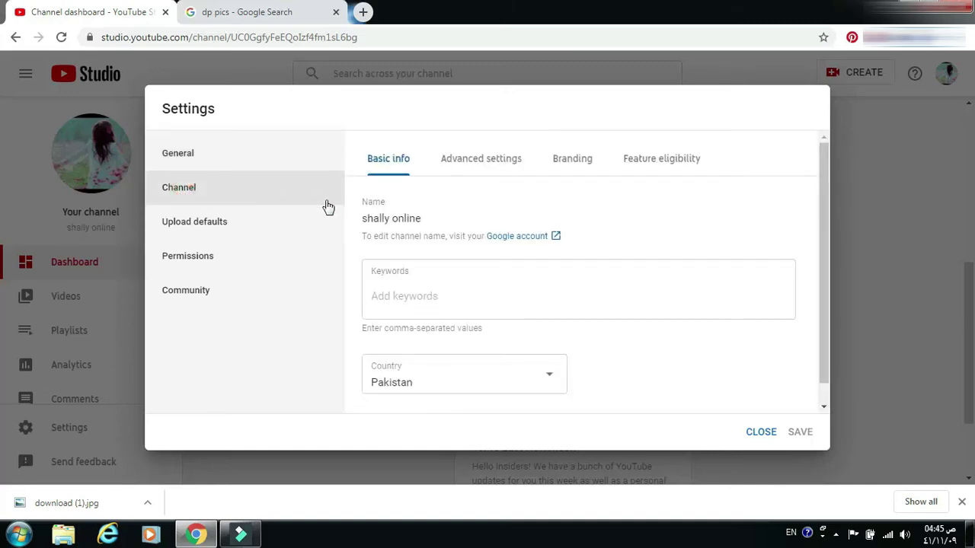
# - Add keywords Shally online, Shally Online, Onlie Shally, Shallyonline, Online Shally, SHALLY ONLINE
pyautogui.click(410, 300)
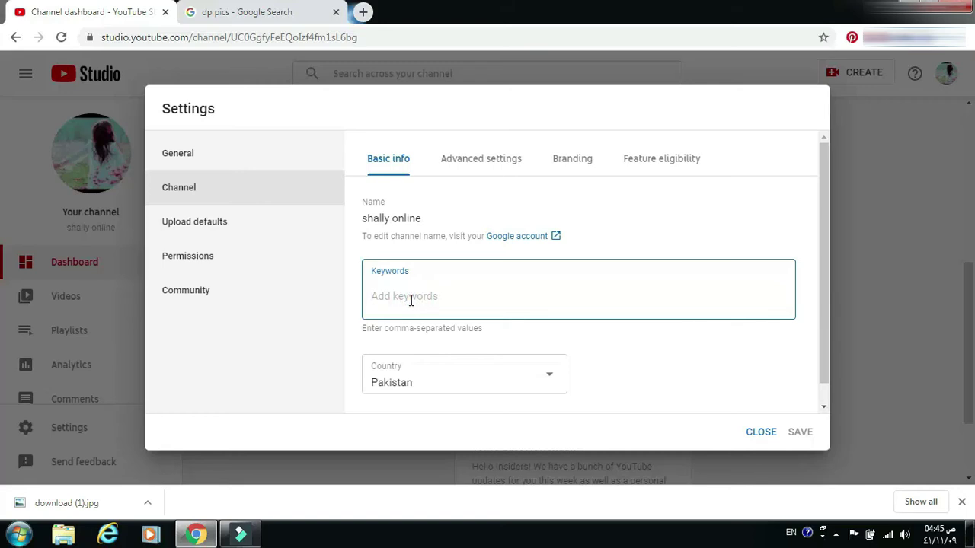
pyautogui.write('Sha')
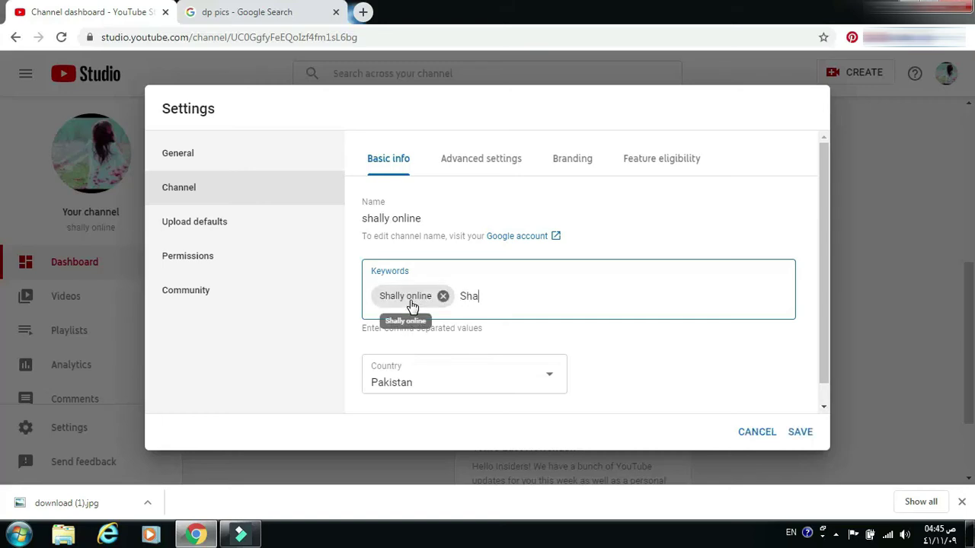
pyautogui.write('y Online,Onlie Shally,S')
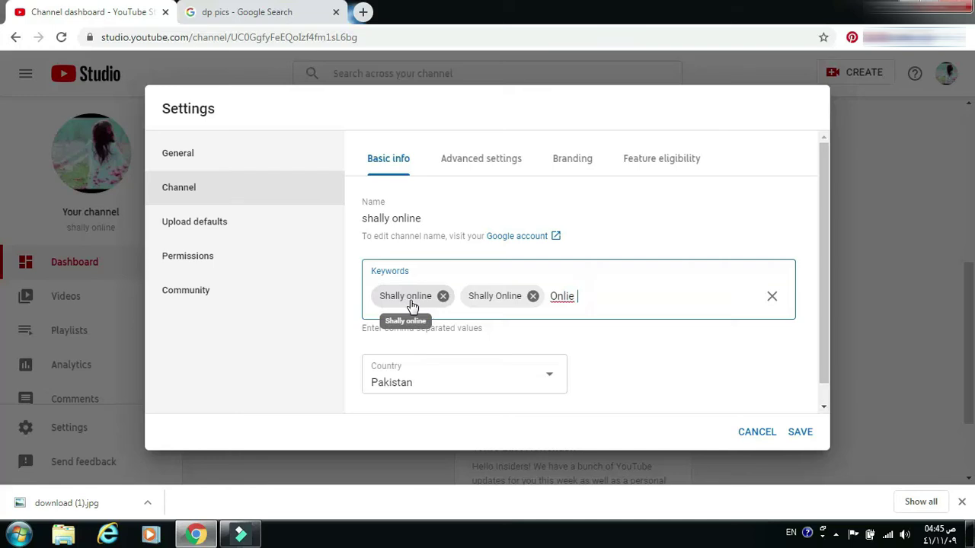
pyautogui.write('hallyonline,Online Shally,SHALLY ONLINE,')
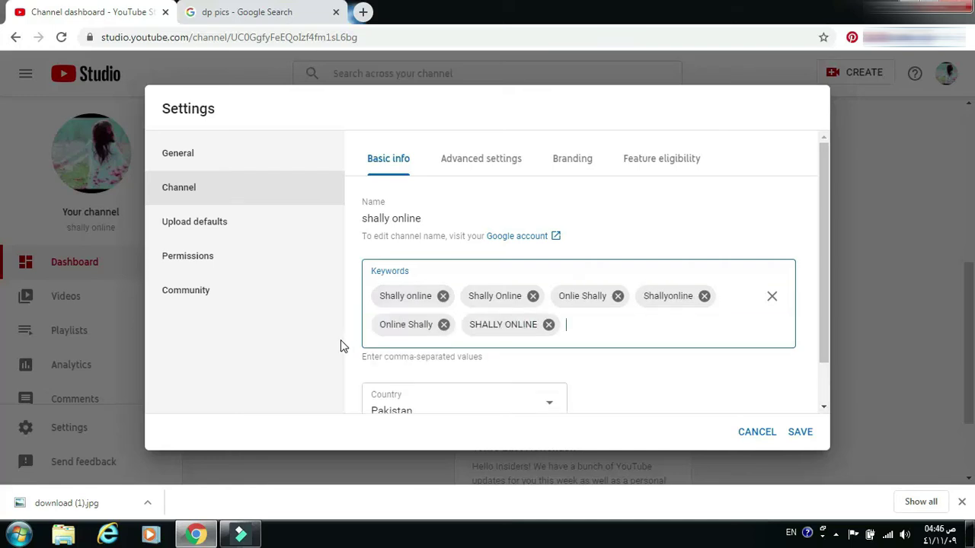
pyautogui.click(484, 160)
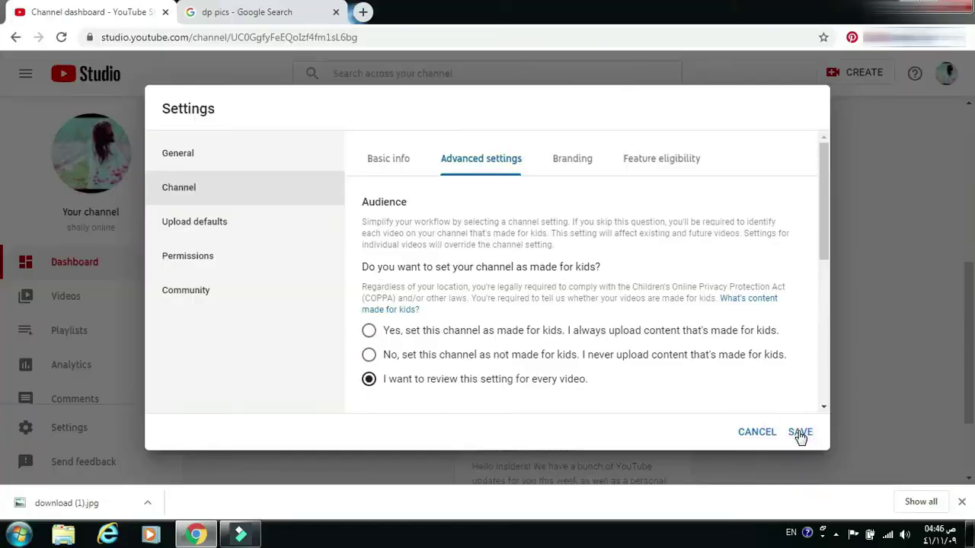
# - Save channel settings with made-for-kids status reviewed for every video
pyautogui.click(800, 432)
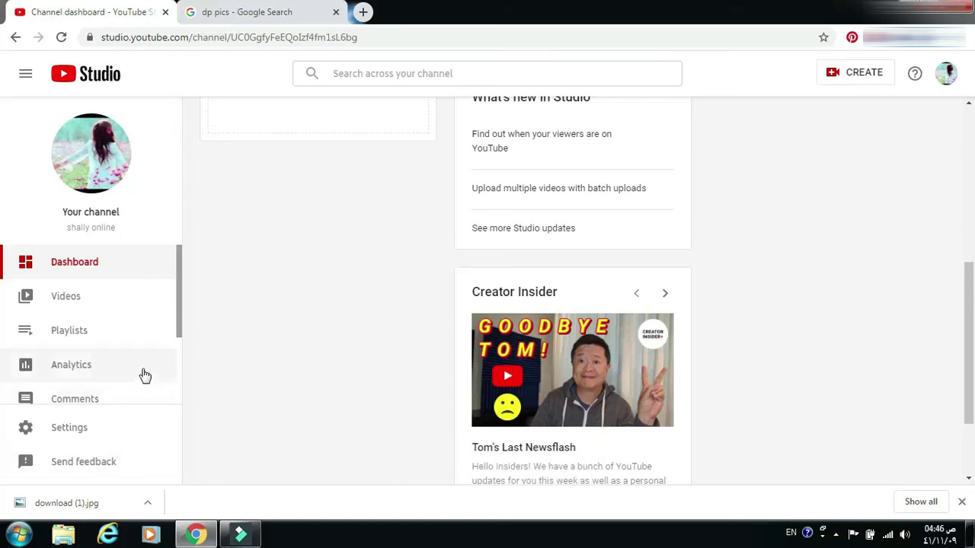
# - Open the Channel videos page, whose Uploads tab shows no content
pyautogui.moveTo(180, 308); pyautogui.dragTo(183, 397)
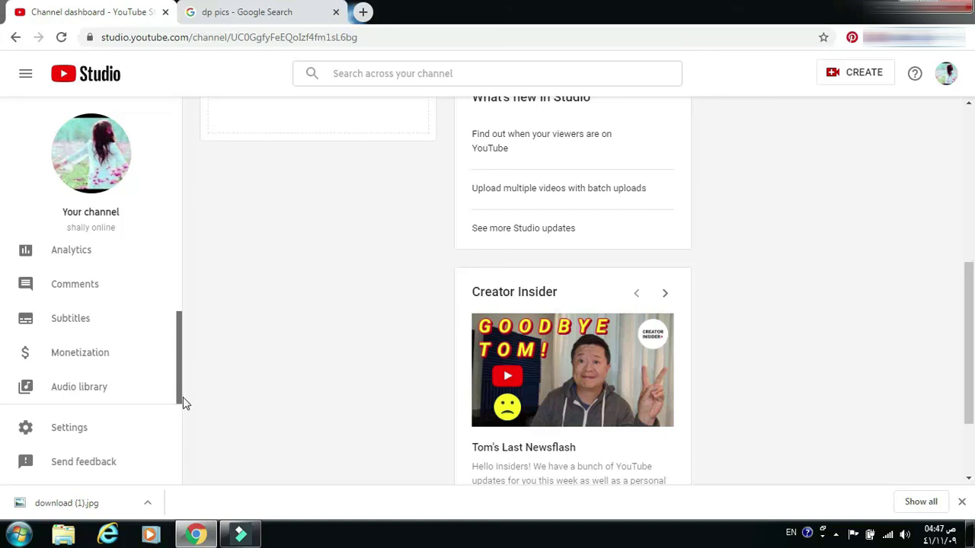
pyautogui.moveTo(181, 396); pyautogui.dragTo(181, 305)
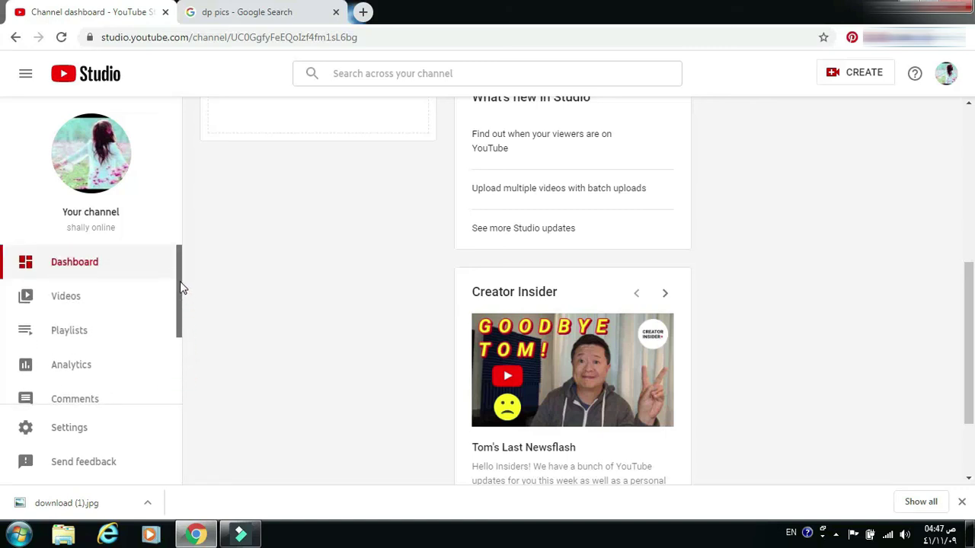
pyautogui.click(83, 300)
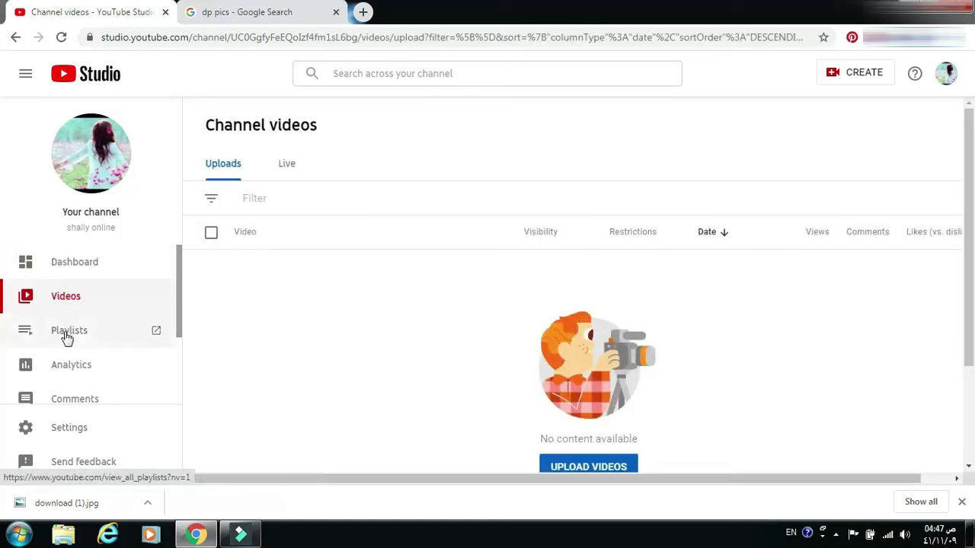
pyautogui.click(67, 337)
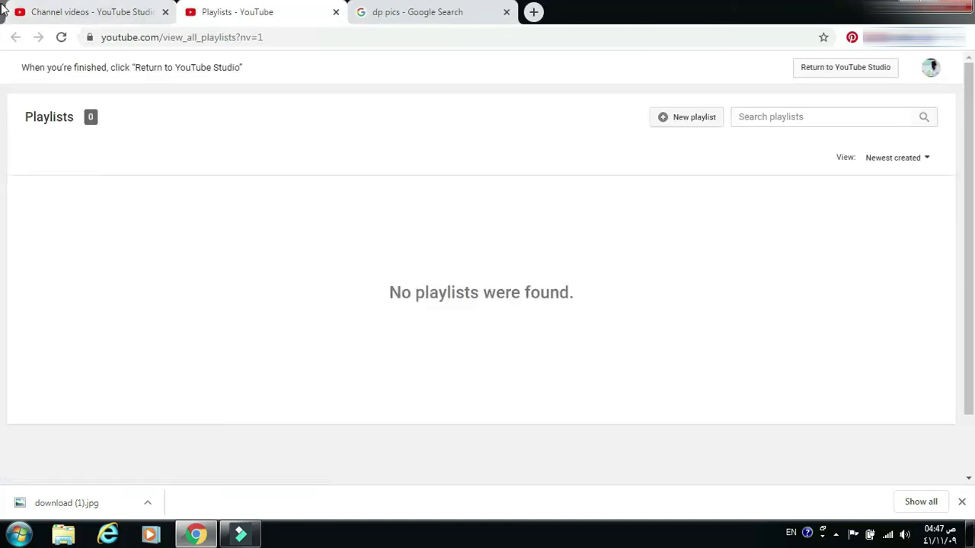
pyautogui.click(335, 12)
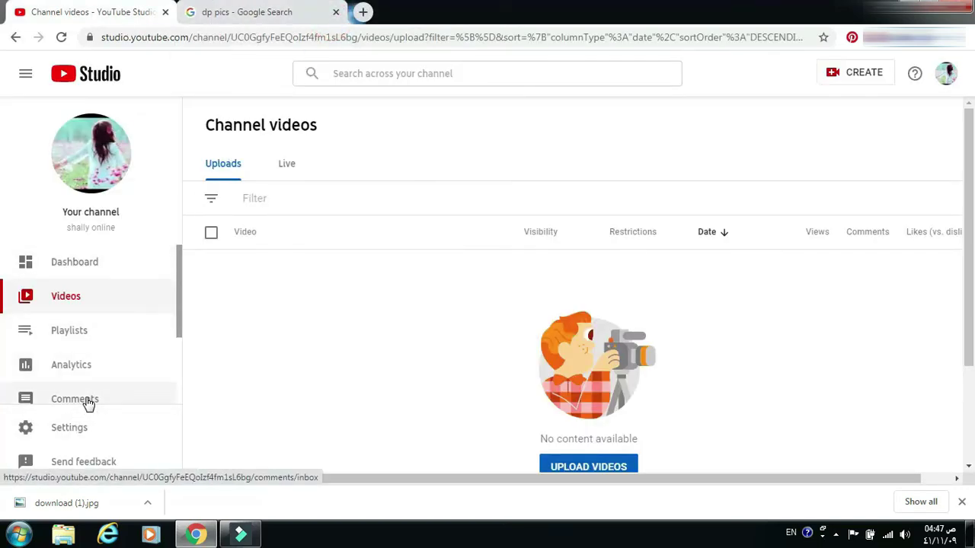
pyautogui.moveTo(178, 321); pyautogui.dragTo(181, 394)
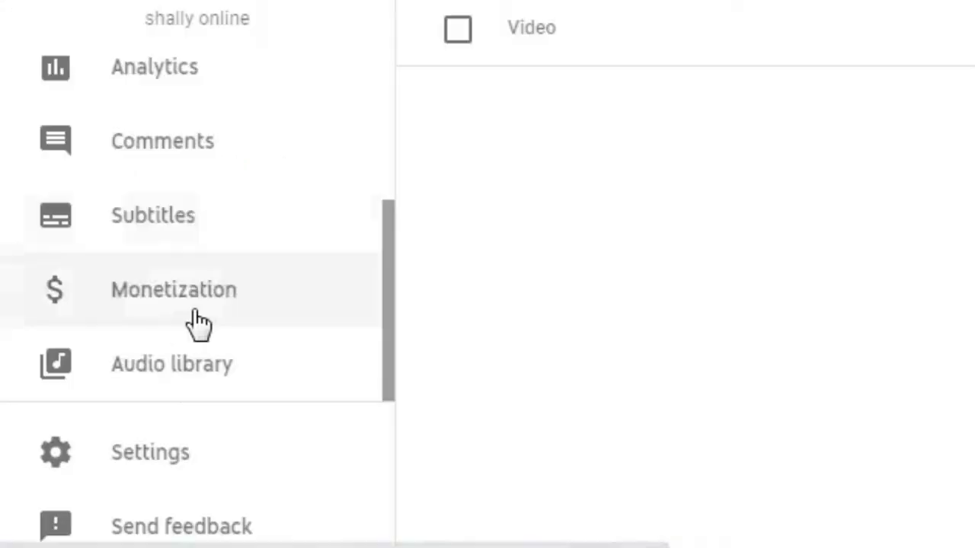
# - Review the Monetization subscriber and watch-hour requirements, then return to the Dashboard
pyautogui.click(207, 299)
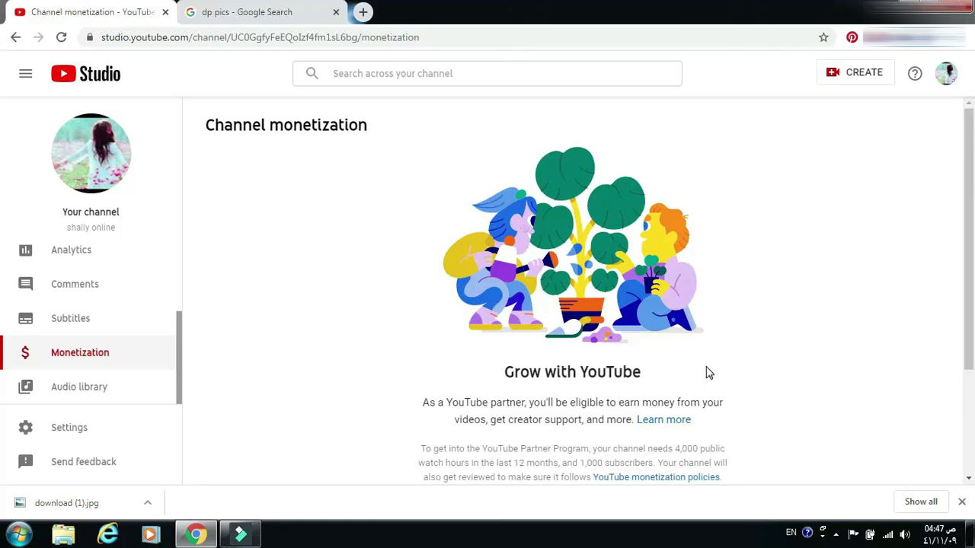
pyautogui.scroll(-2, 707, 371)
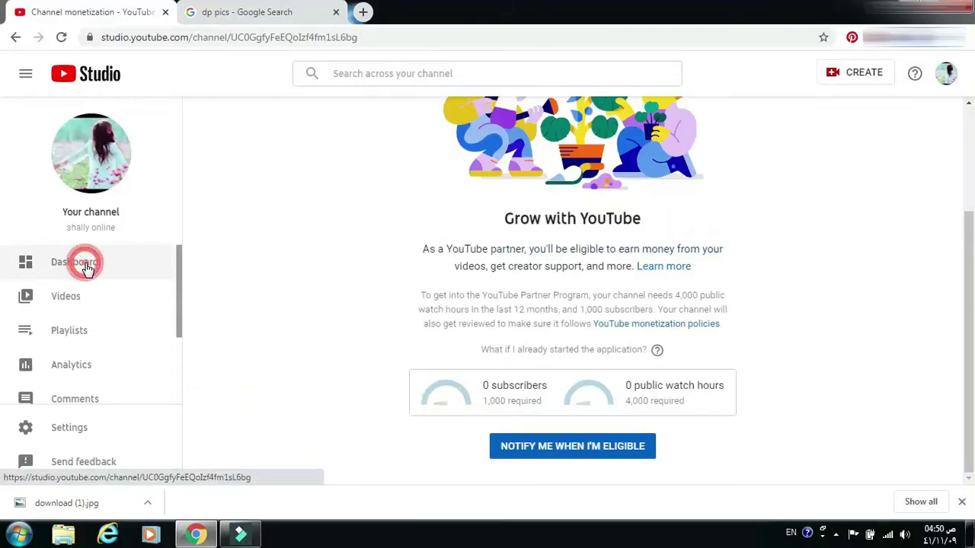
pyautogui.click(85, 264)
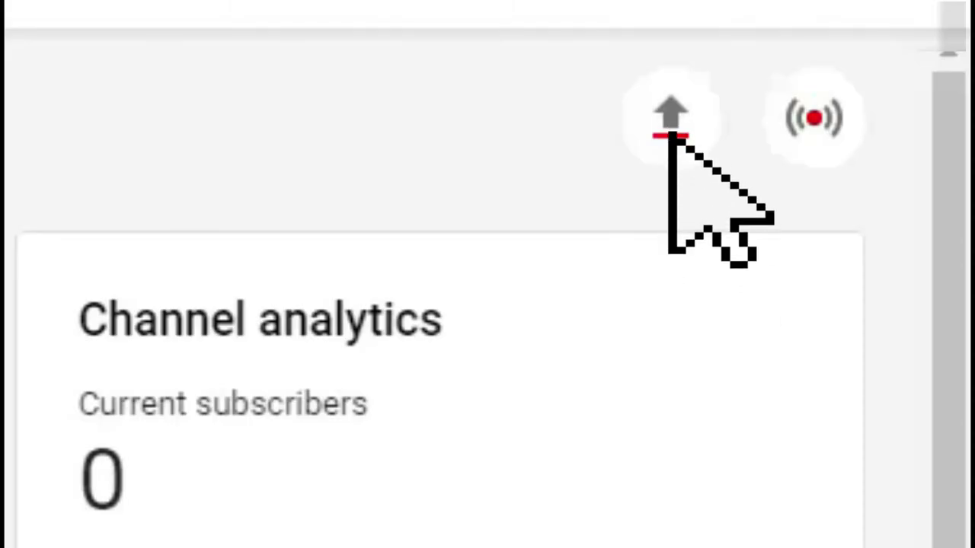
# - Upload عمرانيات 1.mp4 from Documents > Wondershare Filmora 9 > Output
pyautogui.click(891, 125)
pyautogui.click(328, 401)
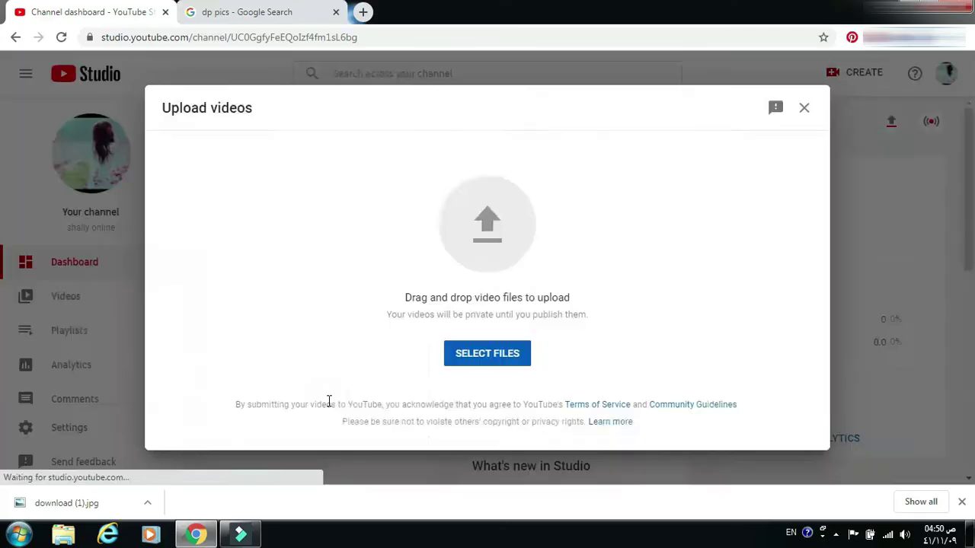
pyautogui.click(478, 358)
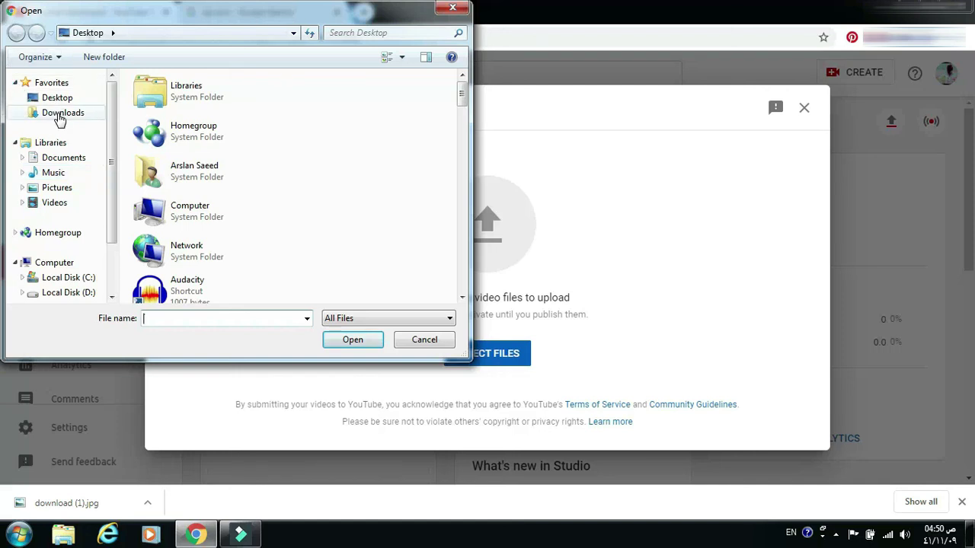
pyautogui.click(72, 158)
pyautogui.doubleClick(195, 137)
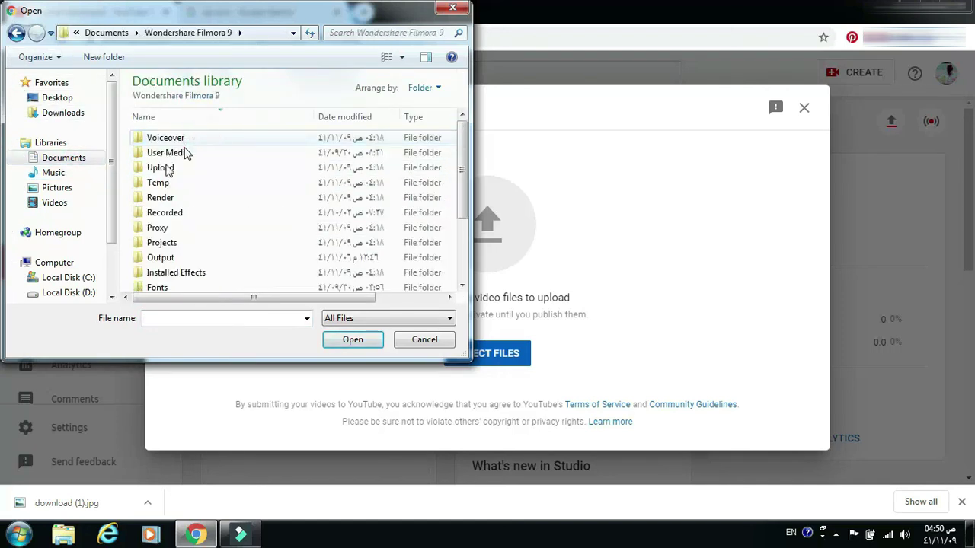
pyautogui.doubleClick(164, 257)
pyautogui.click(176, 140)
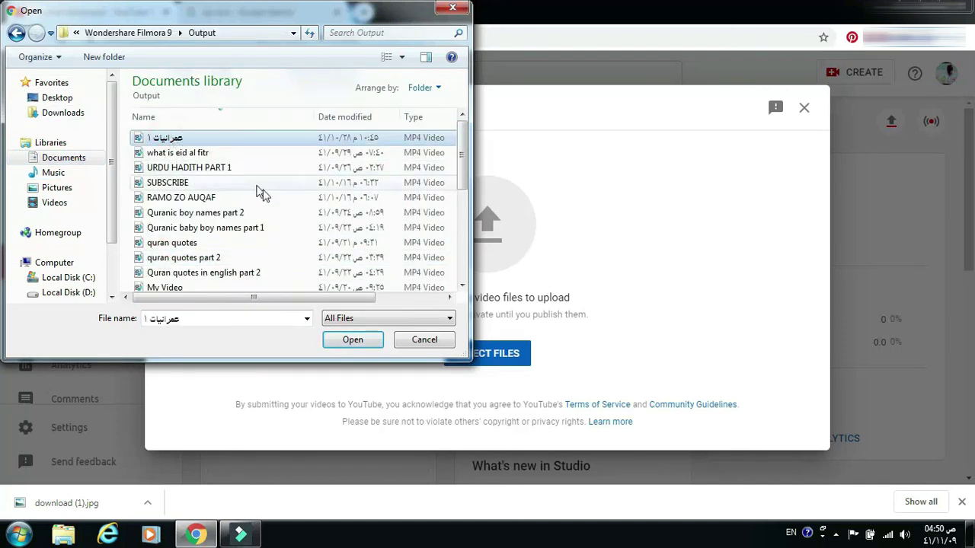
pyautogui.click(353, 341)
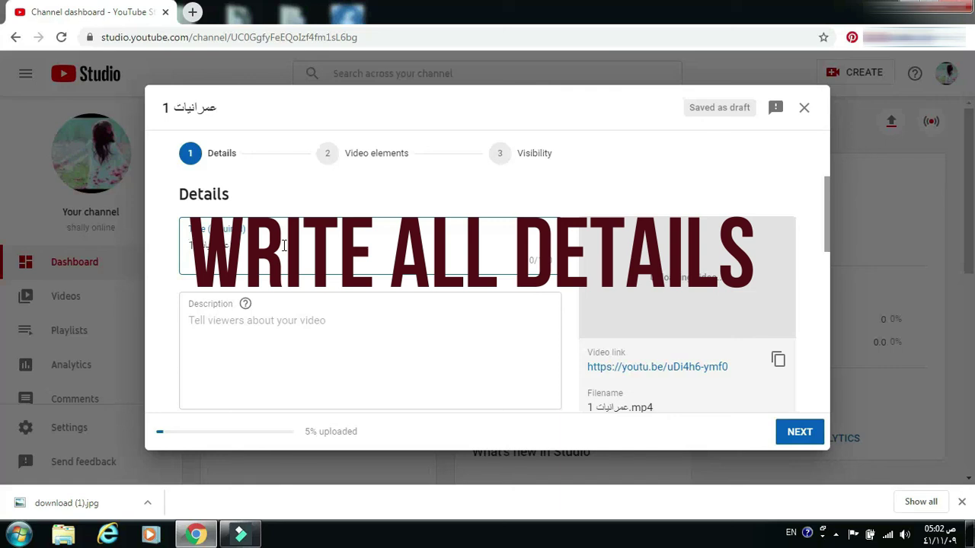
# - Replace the title with 'sad poetry ll Shally Online' and add the description 'A.O.A , I upload sad poetry about sad people'
pyautogui.press('BackSpace')
pyautogui.press('BackSpace')
pyautogui.press('BackSpace')
pyautogui.press('BackSpace')
pyautogui.press('BackSpace')
pyautogui.press('BackSpace')
pyautogui.press('BackSpace')
pyautogui.press('BackSpace')
pyautogui.press('BackSpace')
pyautogui.press('BackSpace')
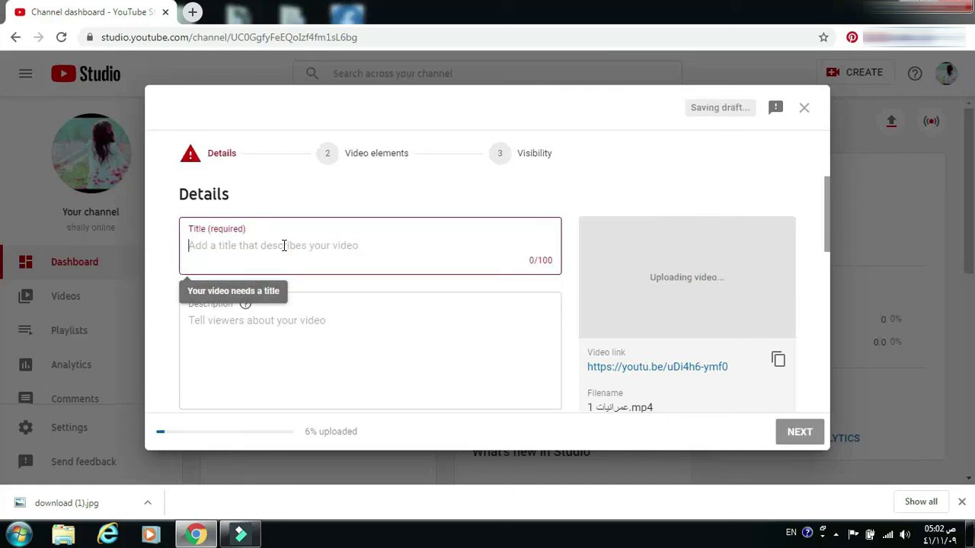
pyautogui.write('sad poetry ll')
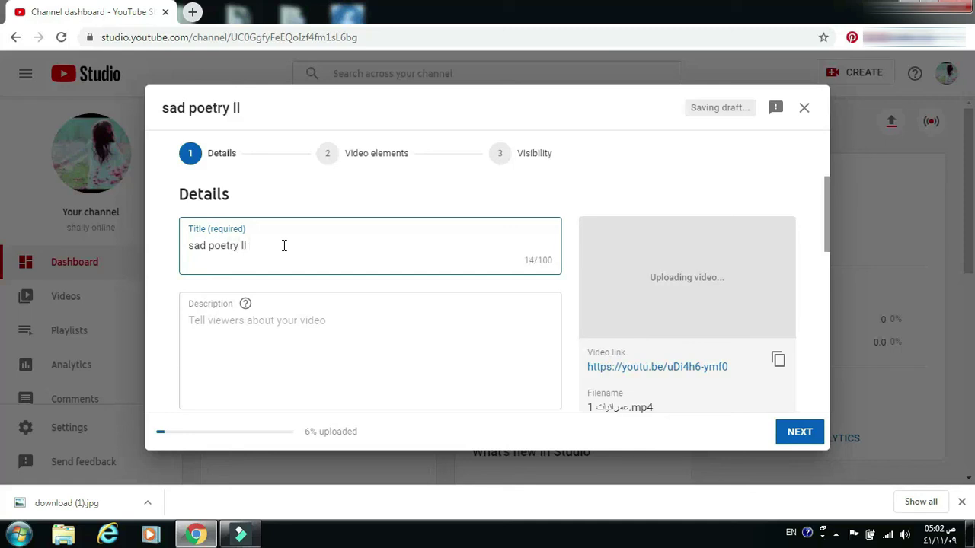
pyautogui.write(' Shally Online')
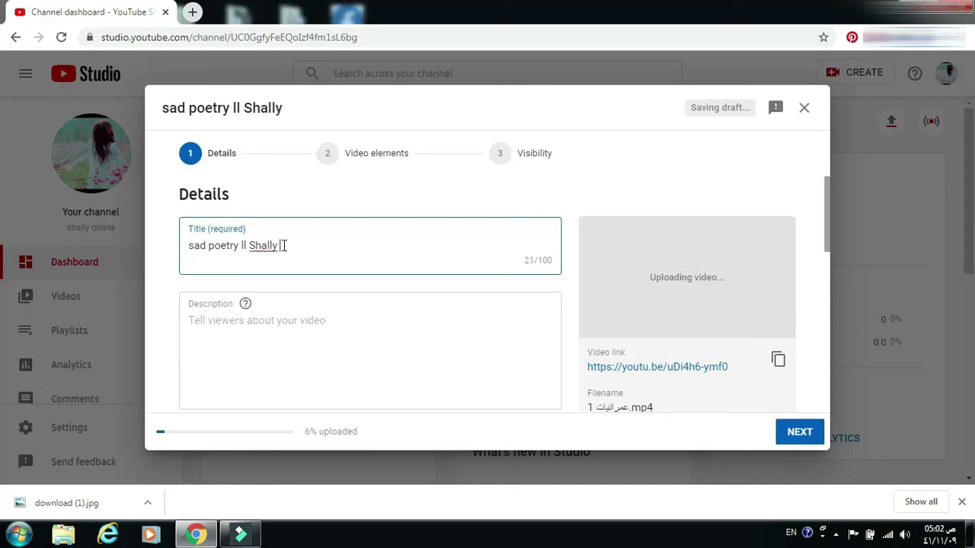
pyautogui.click(277, 320)
pyautogui.write('A.O.A , YOU')
pyautogui.press('BackSpace')
pyautogui.press('BackSpace')
pyautogui.press('BackSpace')
pyautogui.press('BackSpace')
pyautogui.press('BackSpace')
pyautogui.press('BackSpace')
pyautogui.press('BackSpace')
pyautogui.press('BackSpace')
pyautogui.press('BackSpace')
pyautogui.press('BackSpace')
pyautogui.press('BackSpace')
pyautogui.press('BackSpace')
pyautogui.press('BackSpace')
pyautogui.press('BackSpace')
pyautogui.press('BackSpace')
pyautogui.write(', I upload sad poetry about sad people')
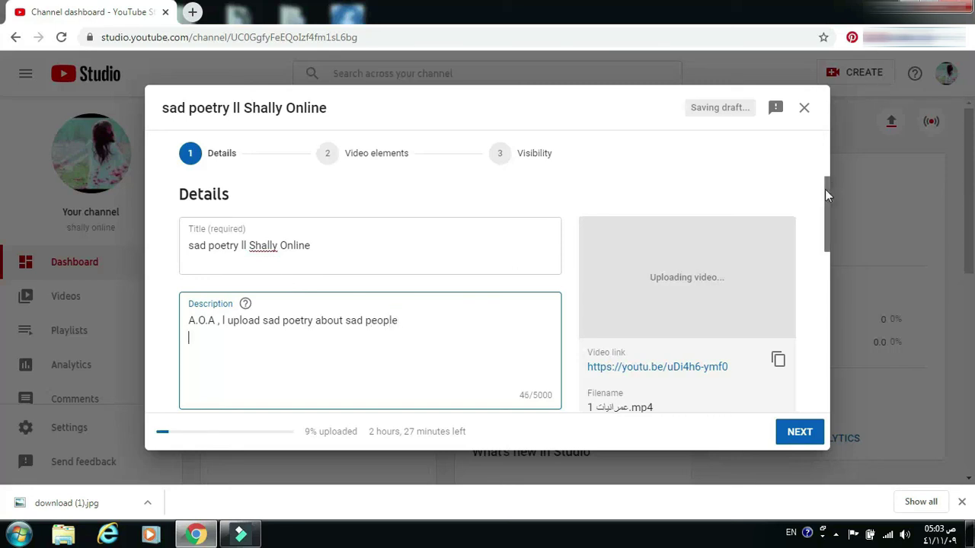
pyautogui.moveTo(827, 197); pyautogui.dragTo(836, 275)
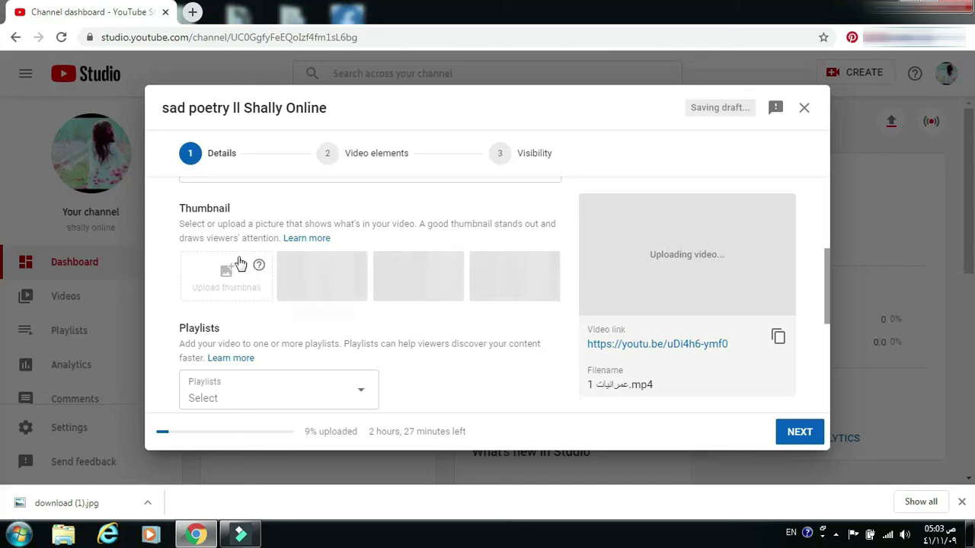
# - From the Thumbnail help, verify the account by phone with the six-digit code, then close the verification tab
pyautogui.click(263, 273)
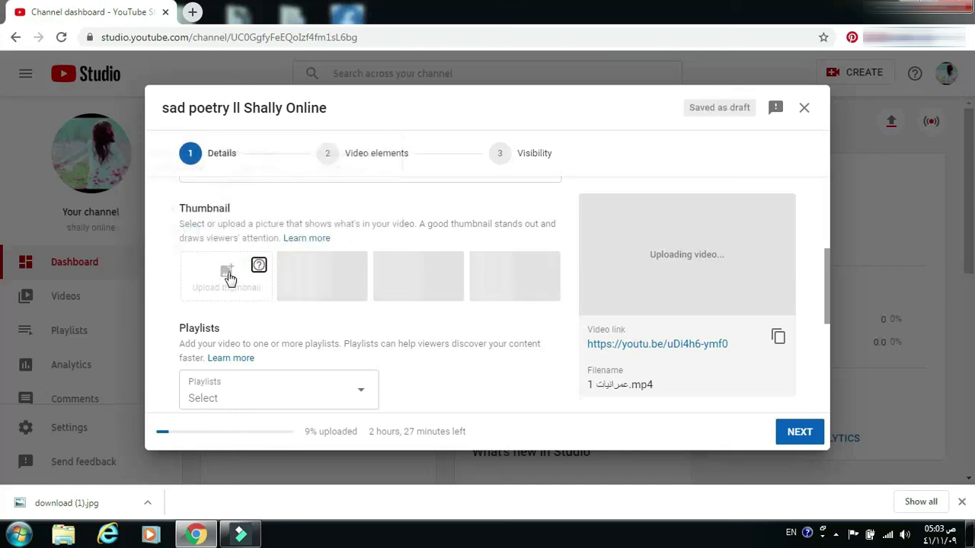
pyautogui.click(230, 275)
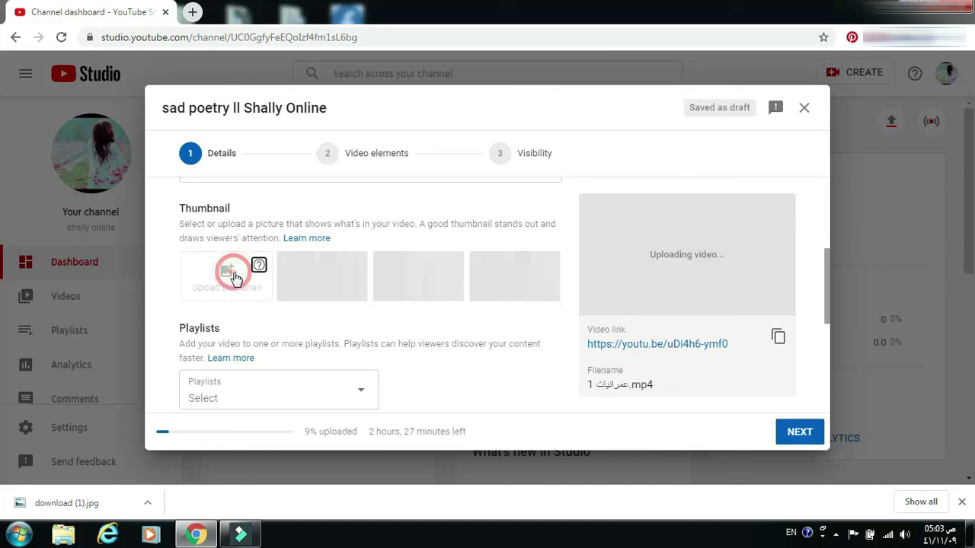
pyautogui.moveTo(259, 268)
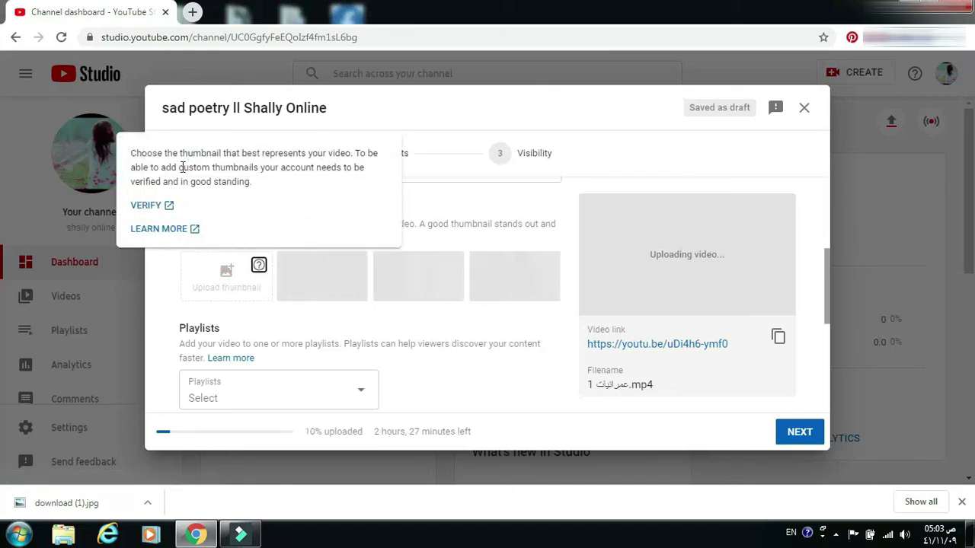
pyautogui.click(149, 206)
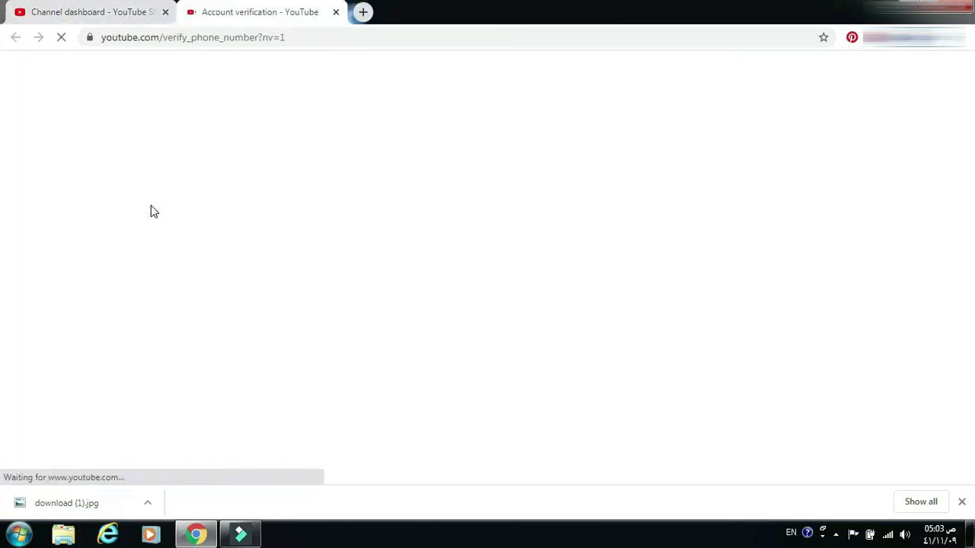
pyautogui.click(38, 418)
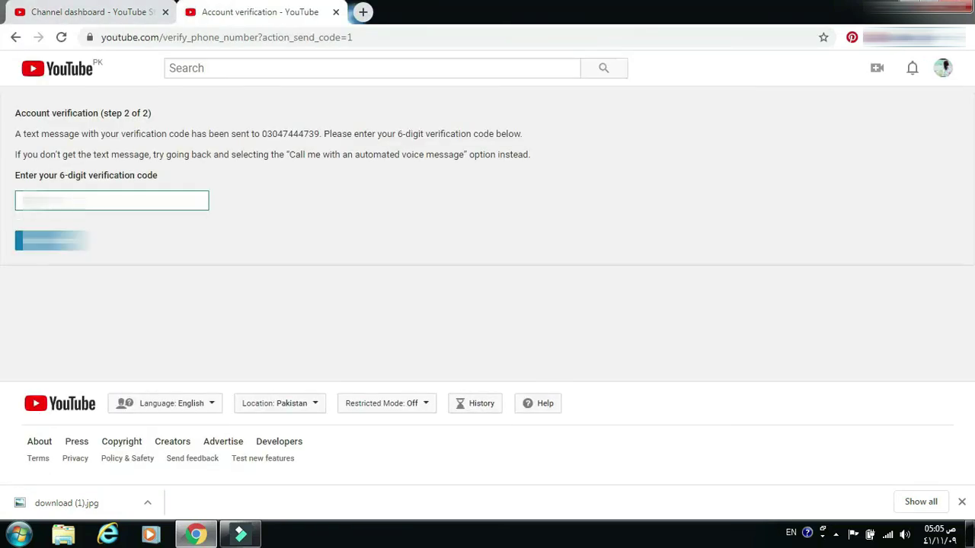
pyautogui.press('Return')
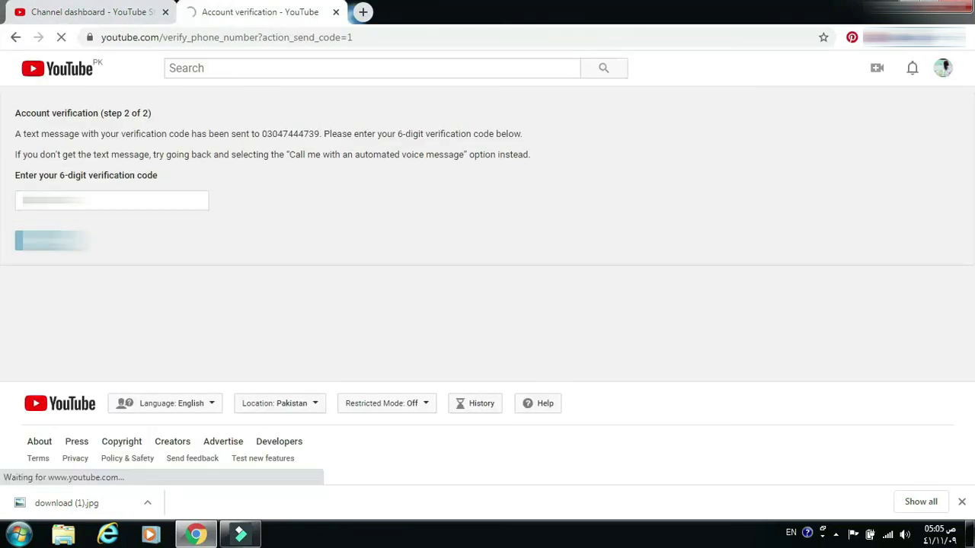
pyautogui.click(336, 12)
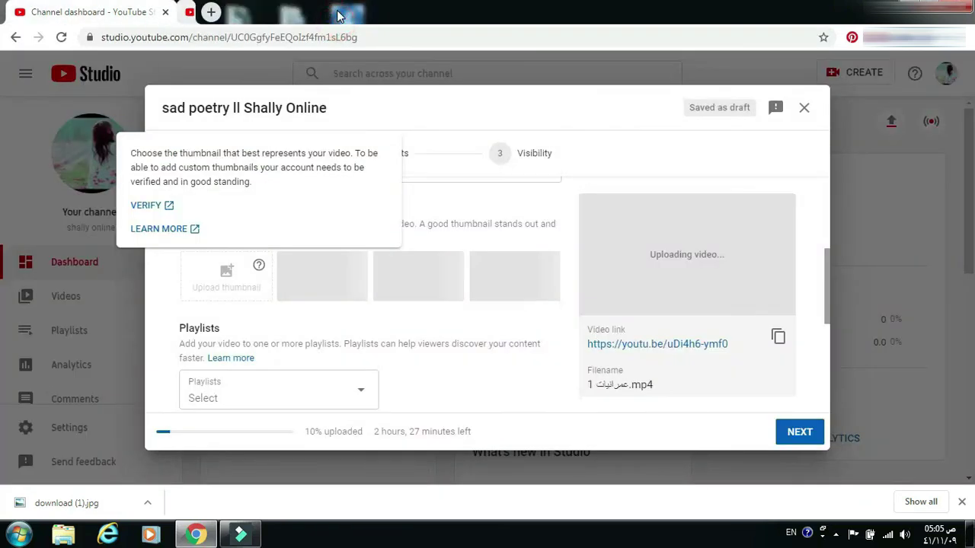